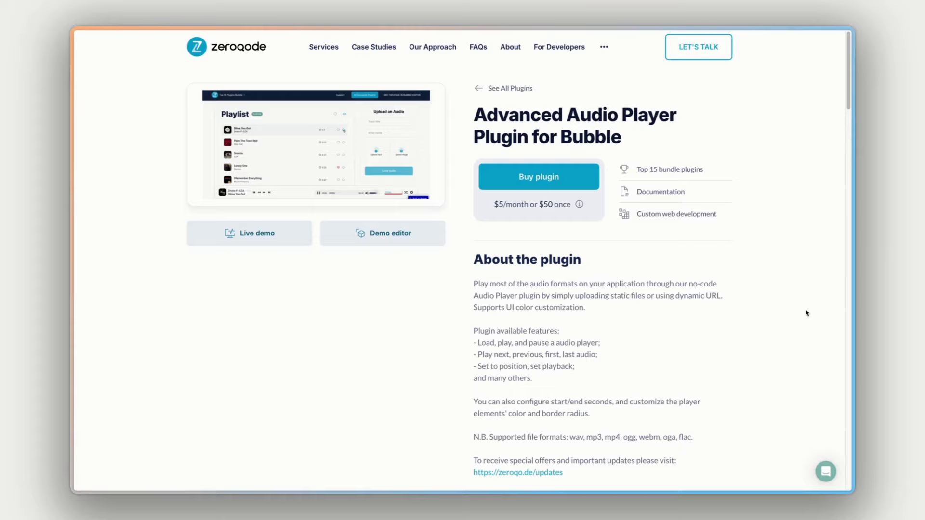
- Open the audio player plugin's live demo, dismiss the feedback form, and view the player's playback speed options
{"action": "left_click", "coordinate": [270, 237]}
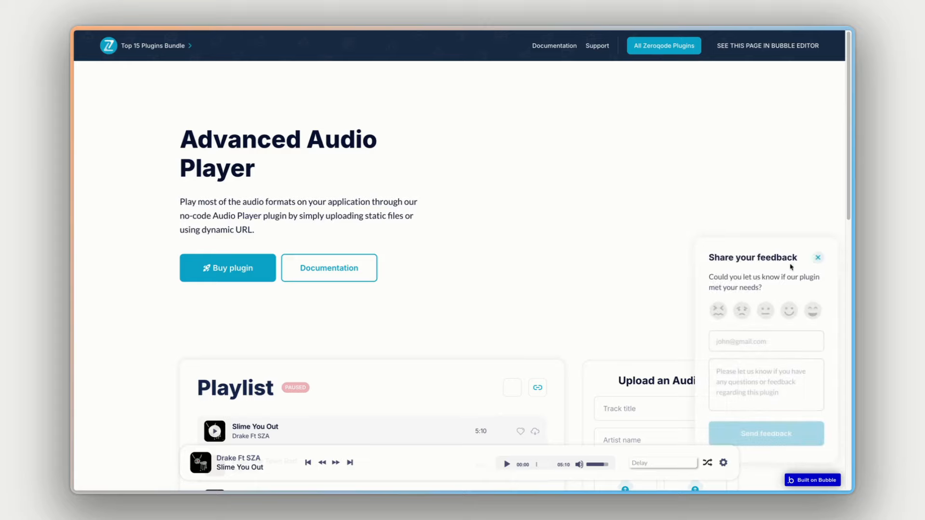
{"action": "left_click", "coordinate": [818, 257]}
{"action": "scroll", "coordinate": [482, 337], "scroll_direction": "down", "scroll_amount": 5}
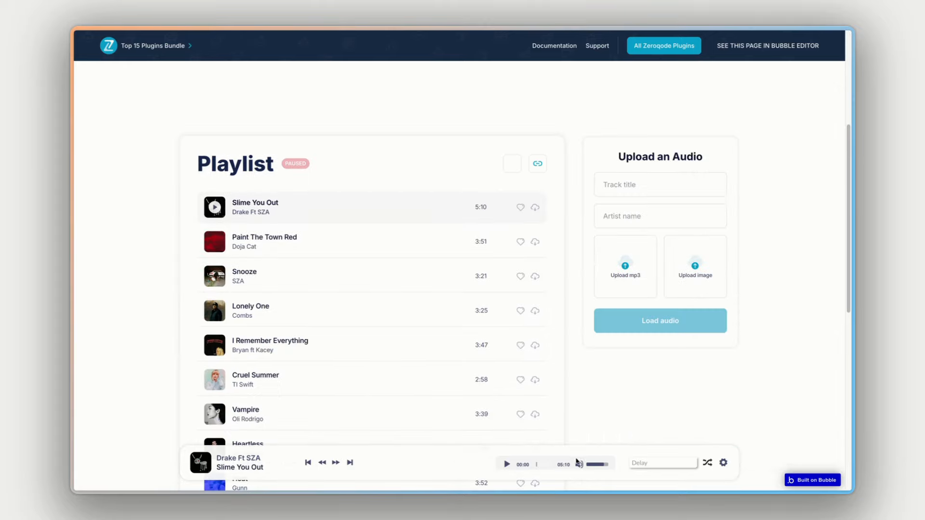
{"action": "left_click", "coordinate": [723, 462]}
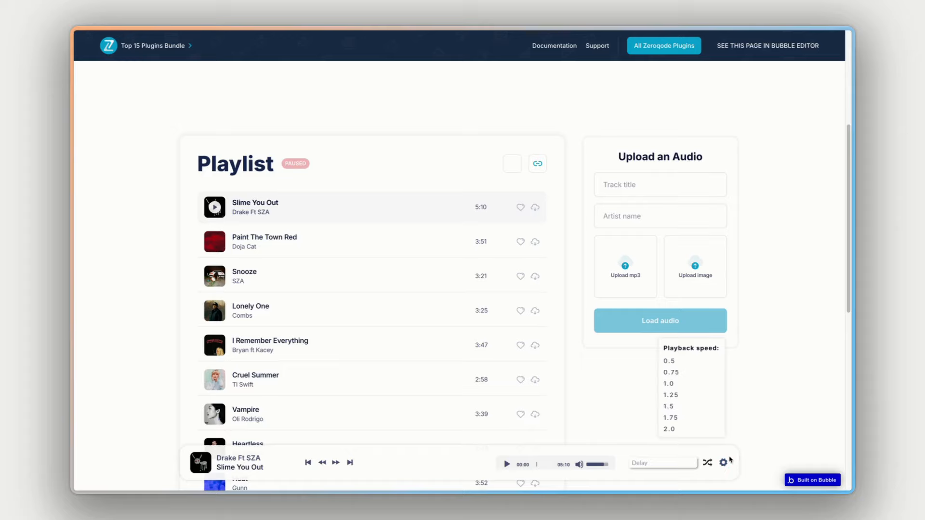
{"action": "left_click", "coordinate": [725, 462]}
- Examine the demo's playlist, its per-song favourite and download options, and the audio upload form
{"action": "scroll", "coordinate": [600, 389], "scroll_direction": "down", "scroll_amount": 1}
{"action": "scroll", "coordinate": [600, 389], "scroll_direction": "up", "scroll_amount": 1}
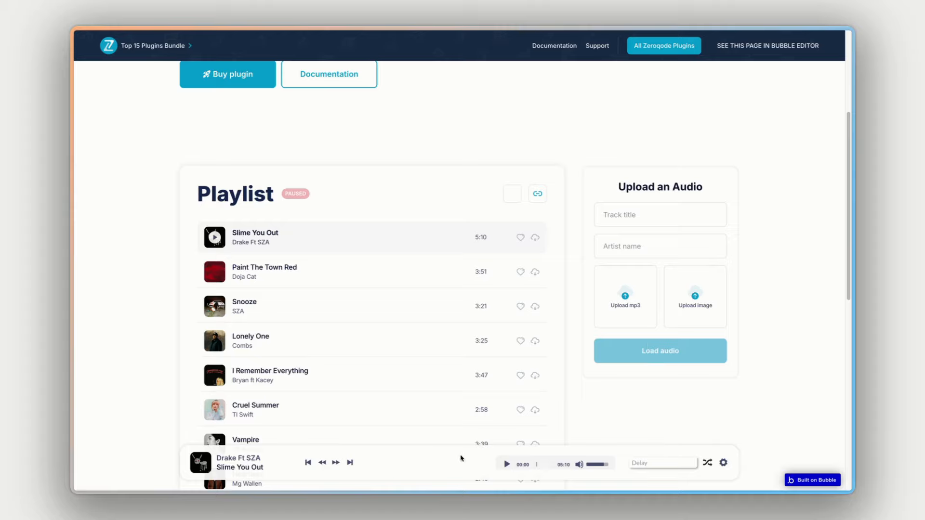
{"action": "scroll", "coordinate": [302, 223], "scroll_direction": "down", "scroll_amount": 1}
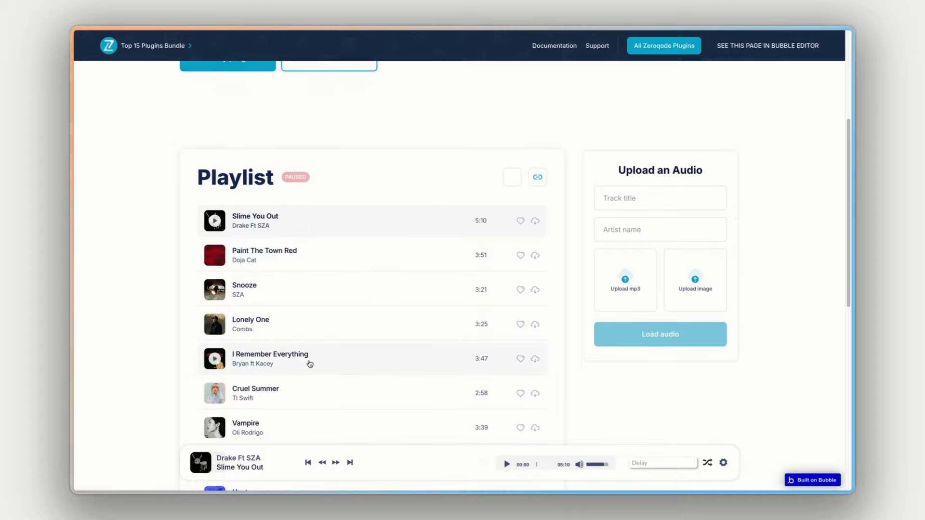
{"action": "scroll", "coordinate": [306, 362], "scroll_direction": "down", "scroll_amount": 4}
{"action": "scroll", "coordinate": [330, 332], "scroll_direction": "up", "scroll_amount": 3}
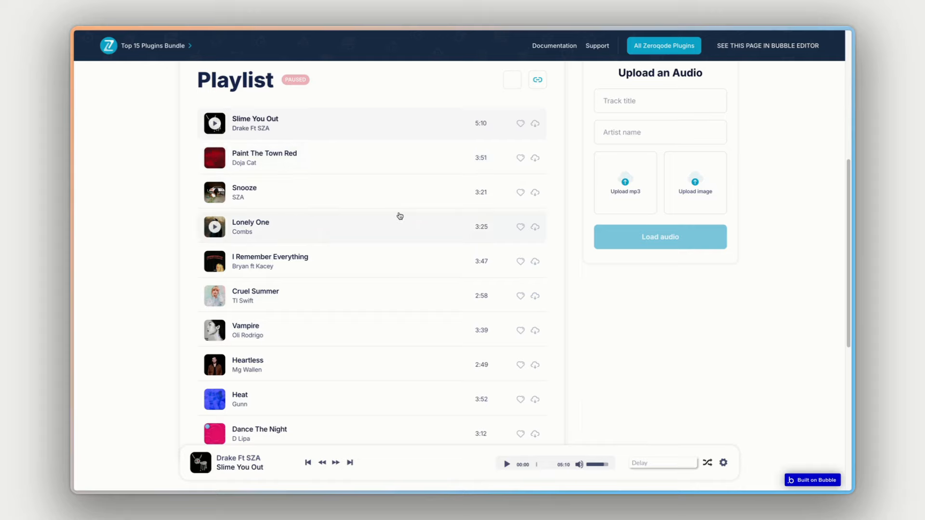
{"action": "scroll", "coordinate": [400, 215], "scroll_direction": "up", "scroll_amount": 1}
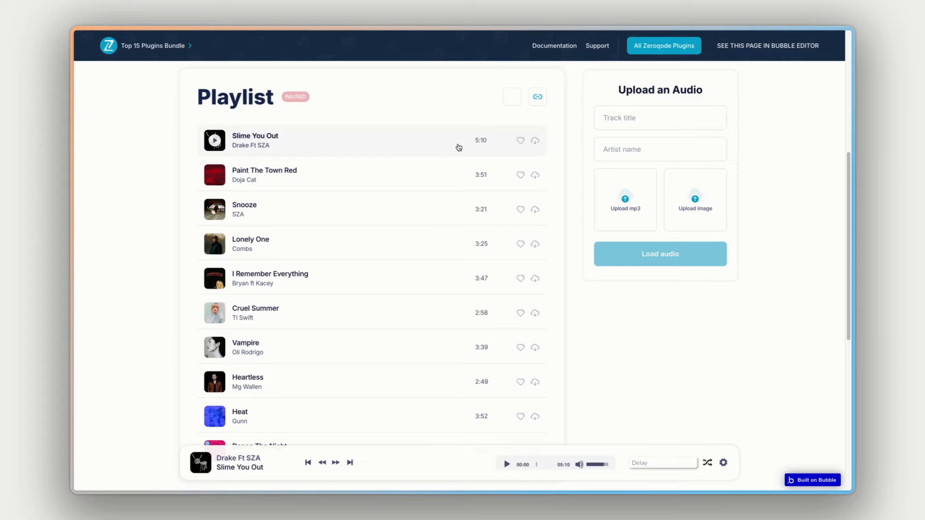
{"action": "scroll", "coordinate": [455, 147], "scroll_direction": "up", "scroll_amount": 1}
{"action": "left_click", "coordinate": [521, 159]}
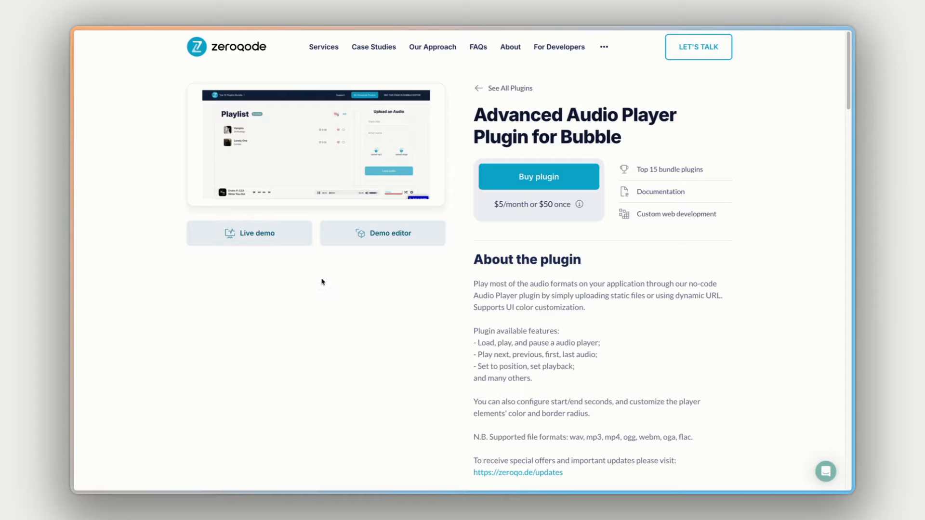
- Open the plugin's demo editor, dismiss the read-only notice, and inspect the RG Songs repeating group's properties
{"action": "left_click", "coordinate": [406, 240]}
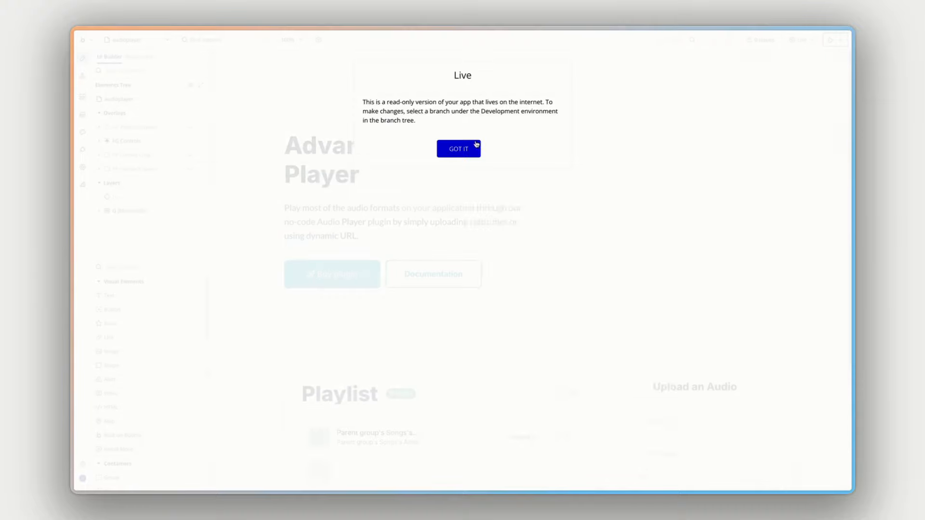
{"action": "left_click", "coordinate": [475, 148]}
{"action": "scroll", "coordinate": [519, 169], "scroll_direction": "down", "scroll_amount": 1}
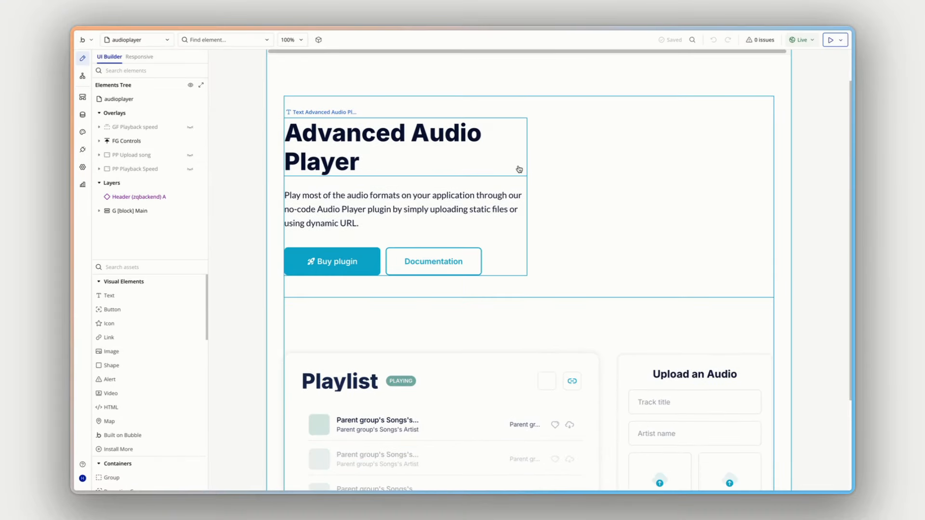
{"action": "scroll", "coordinate": [519, 168], "scroll_direction": "down", "scroll_amount": 3}
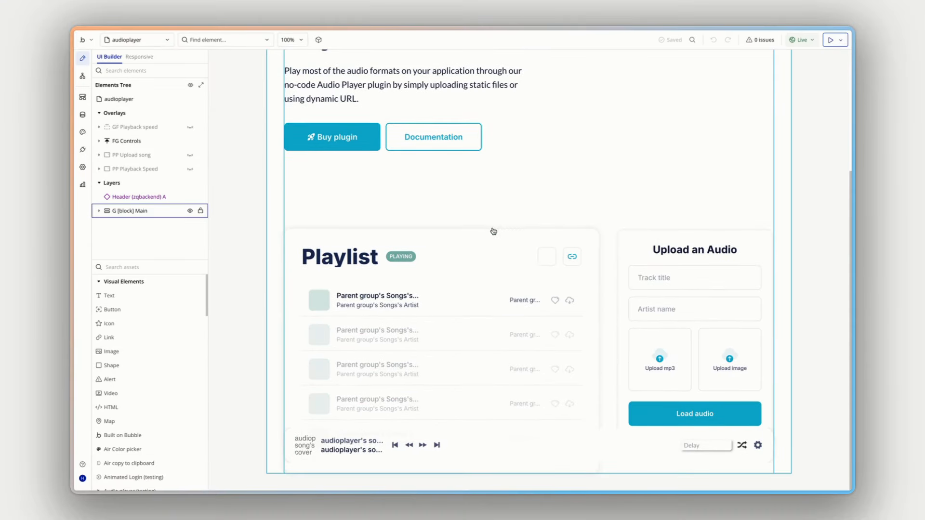
{"action": "double_click", "coordinate": [432, 341]}
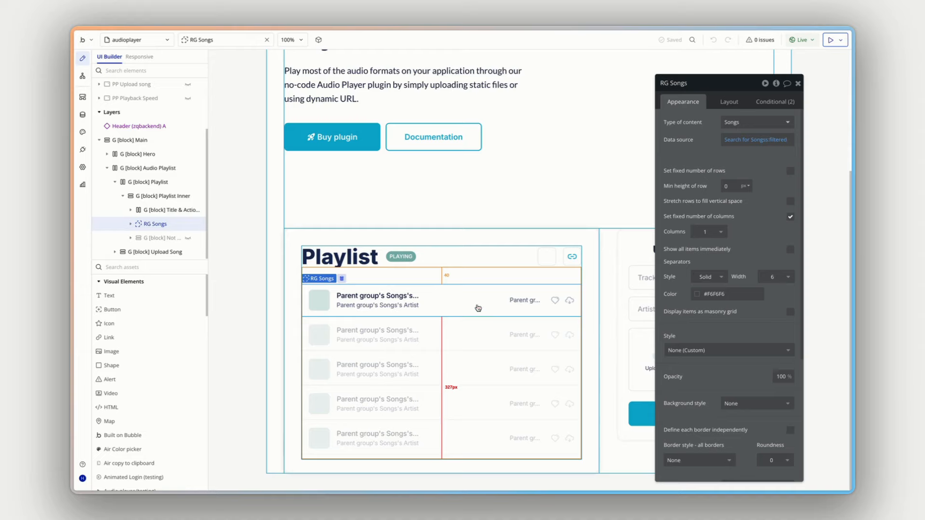
- Inspect the Audioplayer desktop element's properties within FG Controls and review the demo page's workflows
{"action": "scroll", "coordinate": [144, 144], "scroll_direction": "up", "scroll_amount": 2}
{"action": "left_click", "coordinate": [143, 141]}
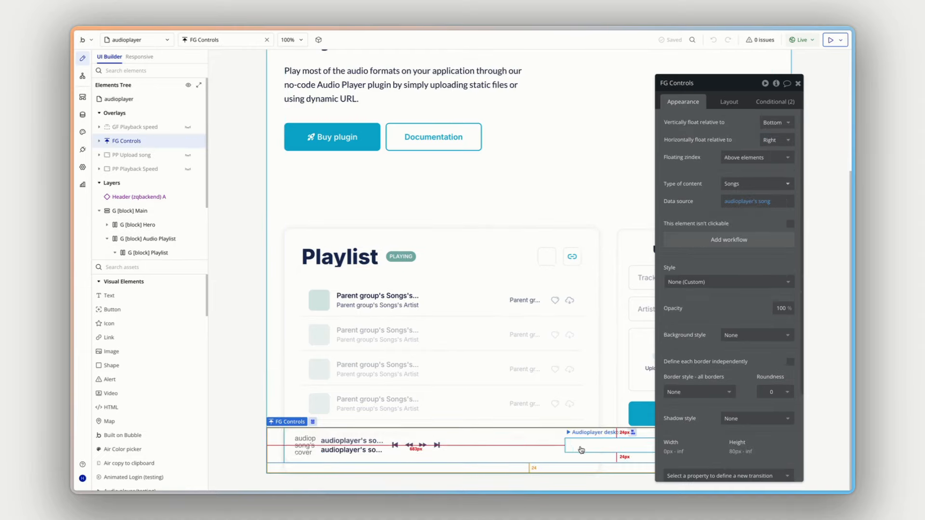
{"action": "left_click", "coordinate": [596, 447]}
{"action": "left_click_drag", "start_coordinate": [727, 83], "coordinate": [682, 64]}
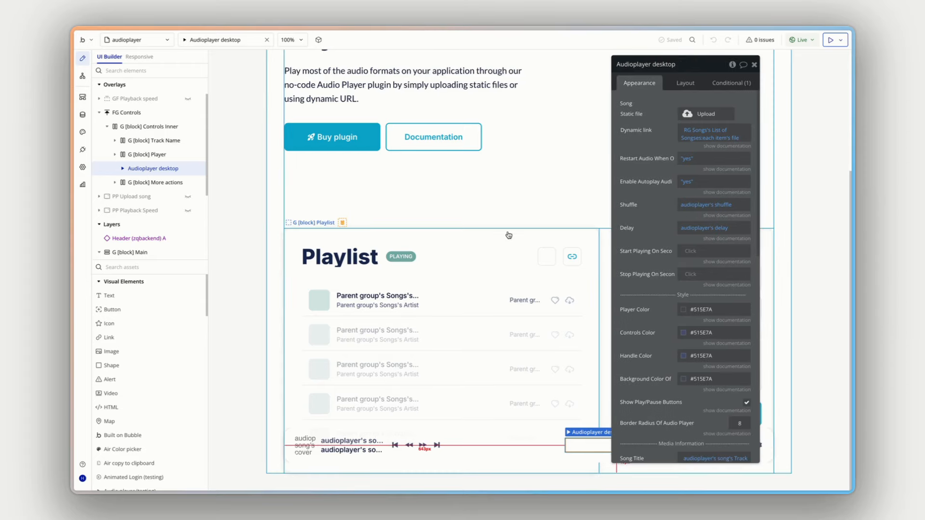
{"action": "left_click", "coordinate": [87, 75]}
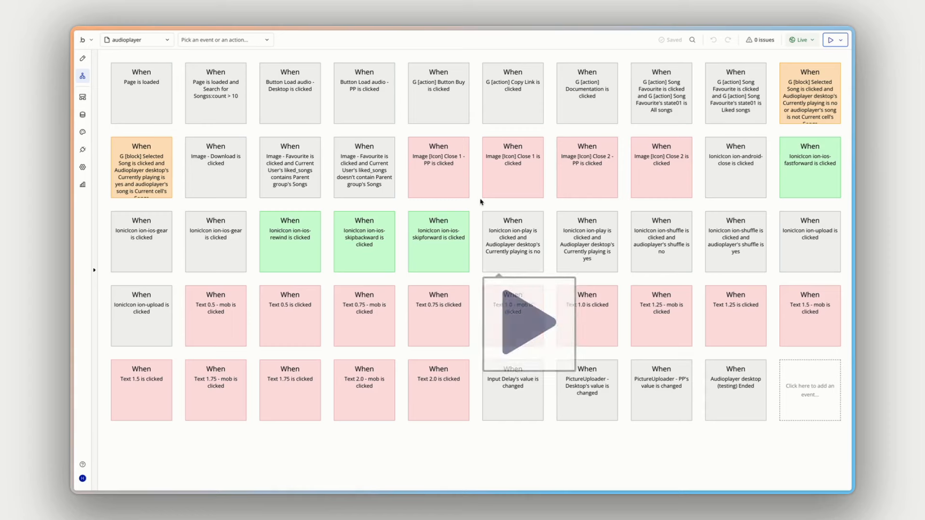
{"action": "left_click", "coordinate": [83, 59]}
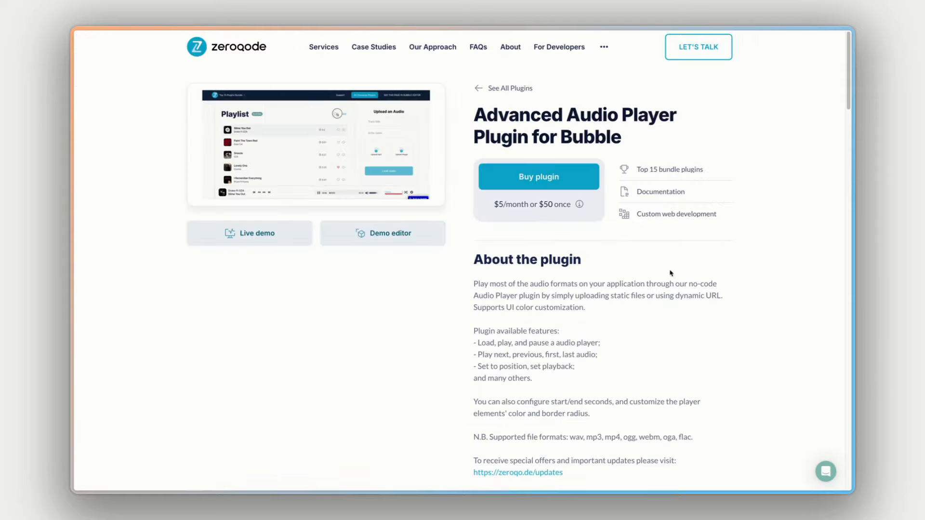
- Open the plugin's documentation from its plugin page and review the How to setup section
{"action": "left_click", "coordinate": [655, 193]}
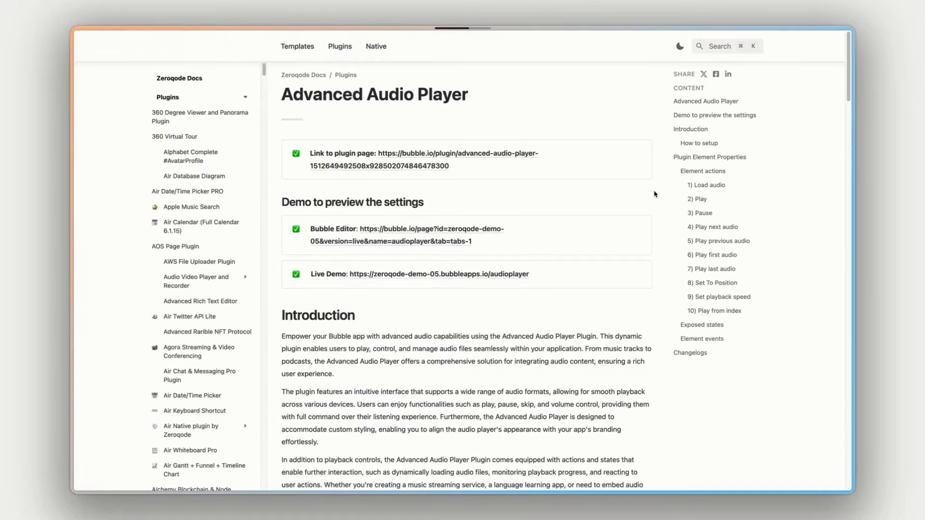
{"action": "scroll", "coordinate": [611, 189], "scroll_direction": "up", "scroll_amount": 1}
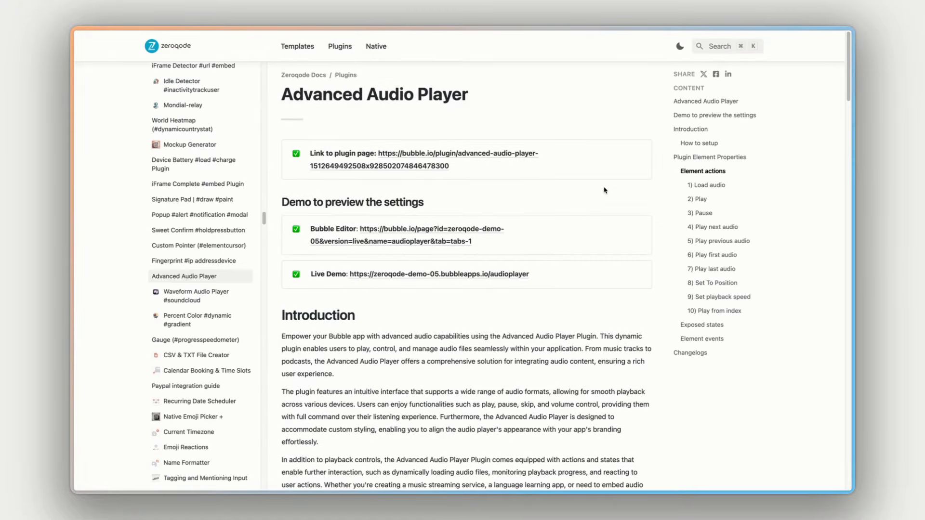
{"action": "left_click", "coordinate": [698, 143]}
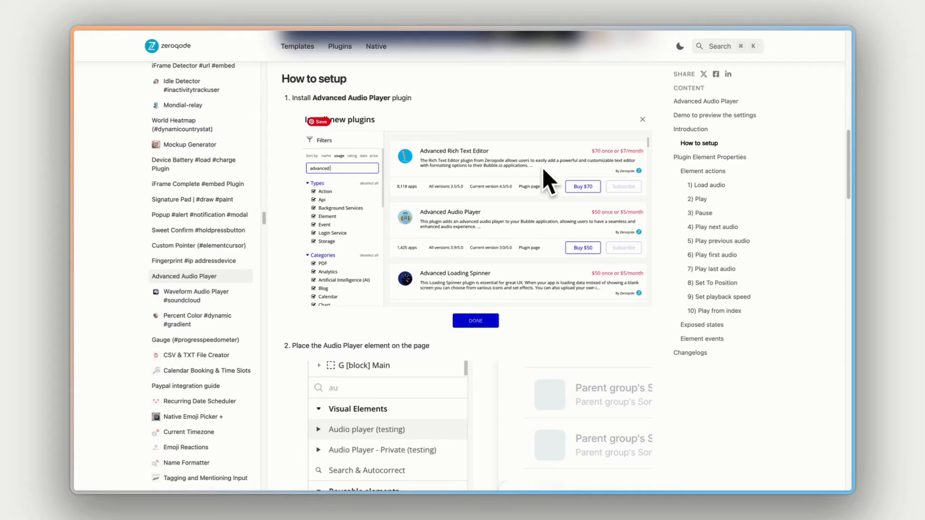
{"action": "scroll", "coordinate": [543, 169], "scroll_direction": "down", "scroll_amount": 5}
{"action": "scroll", "coordinate": [543, 171], "scroll_direction": "down", "scroll_amount": 5}
- Review the documented Element actions, expanding the details for Set playback speed and Play from index
{"action": "left_click", "coordinate": [694, 171]}
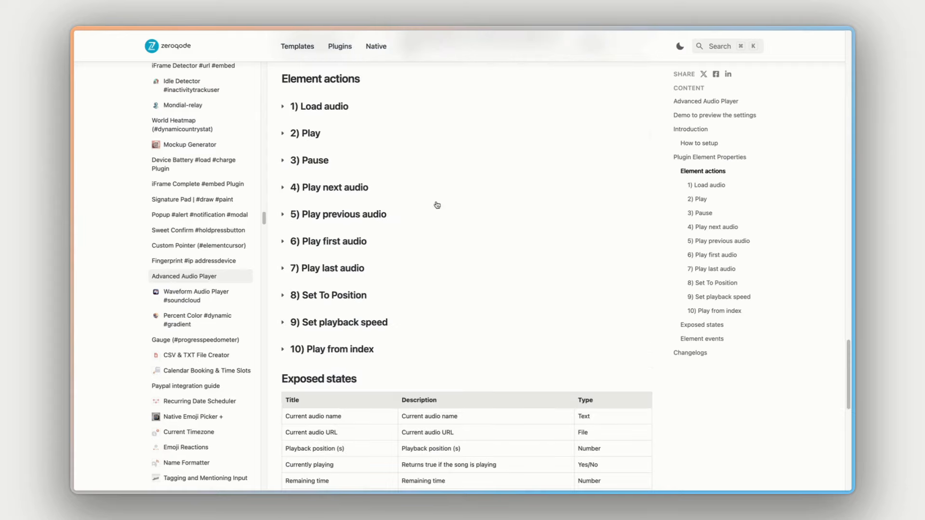
{"action": "left_click", "coordinate": [345, 322]}
{"action": "scroll", "coordinate": [379, 320], "scroll_direction": "down", "scroll_amount": 5}
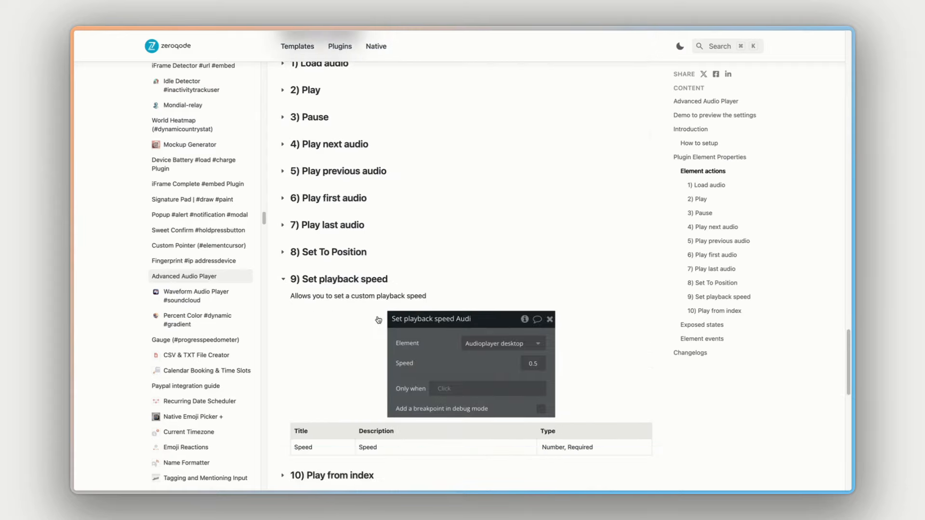
{"action": "left_click", "coordinate": [362, 291]}
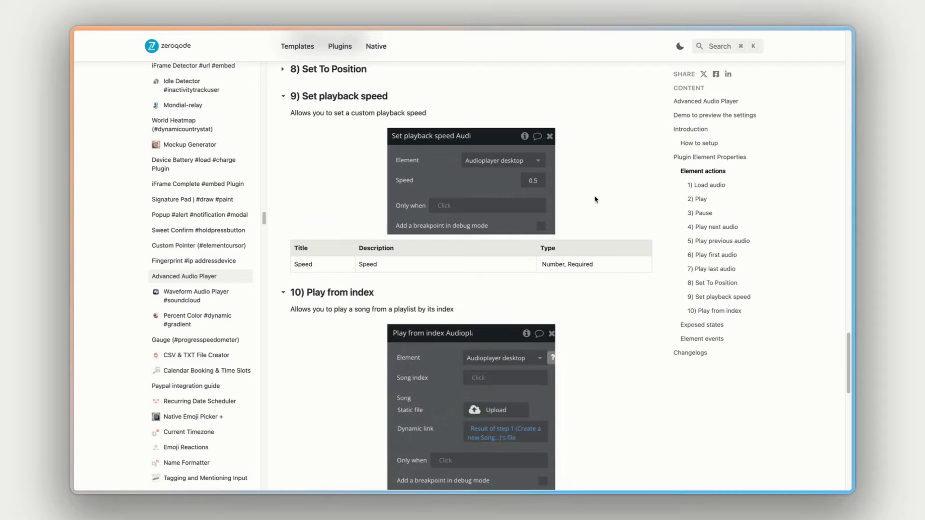
- Review the documented Exposed states and Element events, and open the support chat on the plugin page
{"action": "scroll", "coordinate": [620, 193], "scroll_direction": "down", "scroll_amount": 1}
{"action": "left_click", "coordinate": [698, 324]}
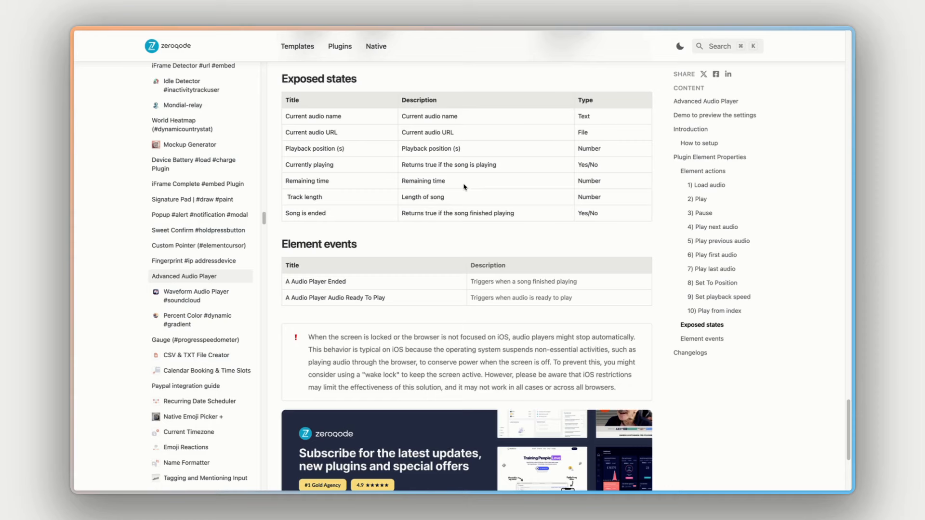
{"action": "scroll", "coordinate": [464, 187], "scroll_direction": "down", "scroll_amount": 3}
{"action": "scroll", "coordinate": [465, 188], "scroll_direction": "up", "scroll_amount": 5}
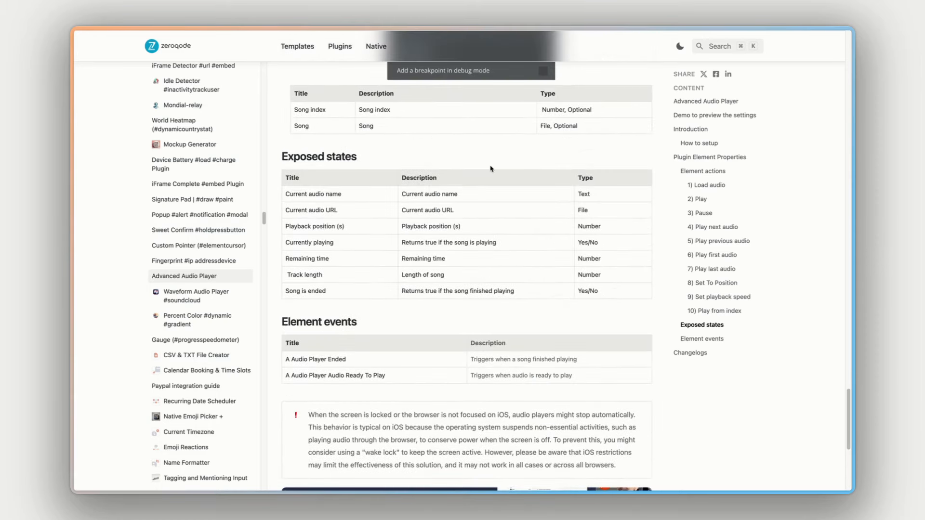
{"action": "scroll", "coordinate": [491, 169], "scroll_direction": "up", "scroll_amount": 1}
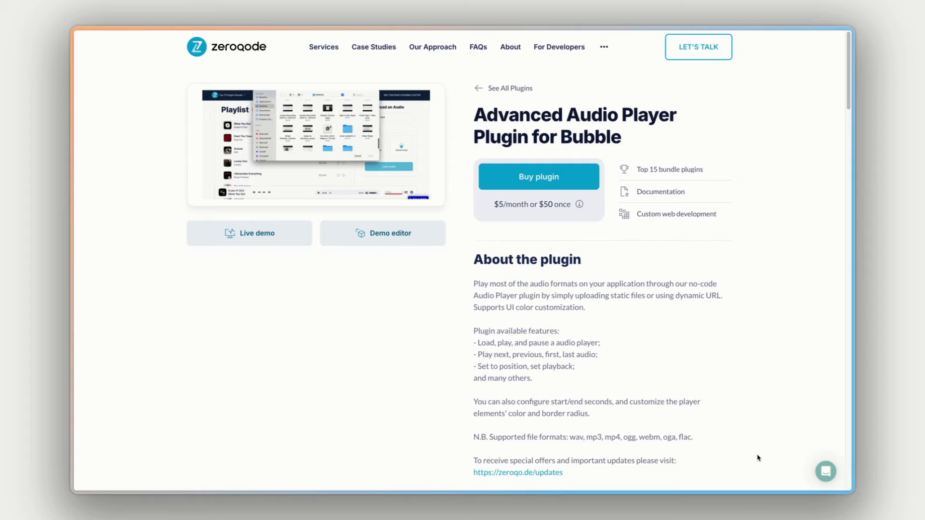
{"action": "left_click", "coordinate": [829, 473]}
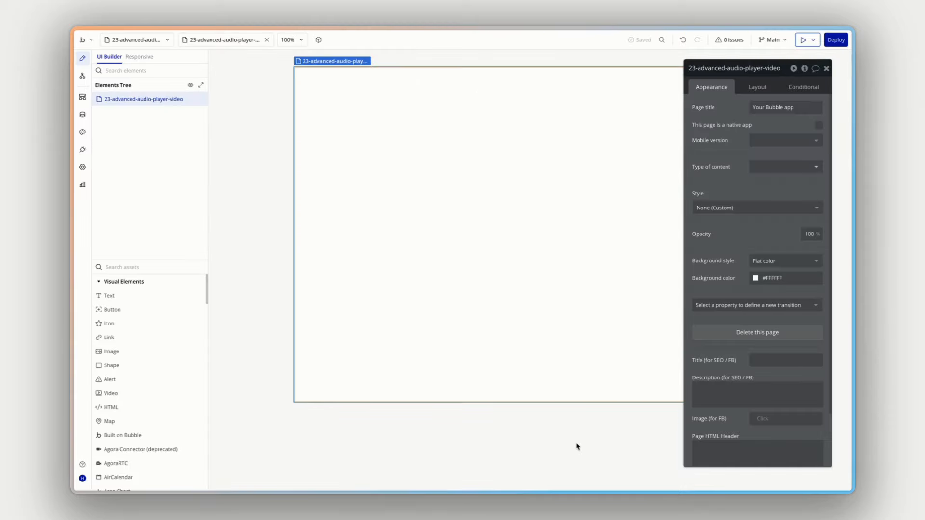
- Go to the app's installed plugins and search the plugins available to install for "advanced audio pla"
{"action": "left_click", "coordinate": [82, 150]}
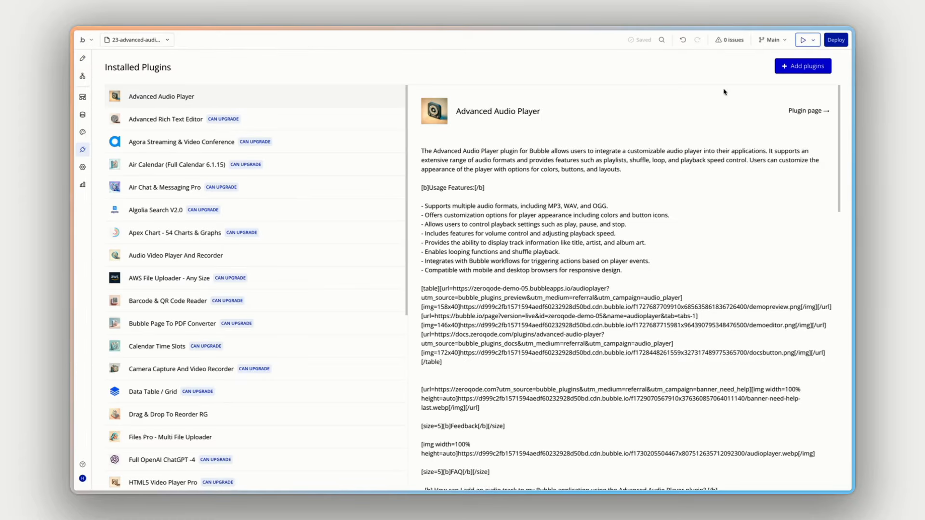
{"action": "left_click", "coordinate": [804, 71]}
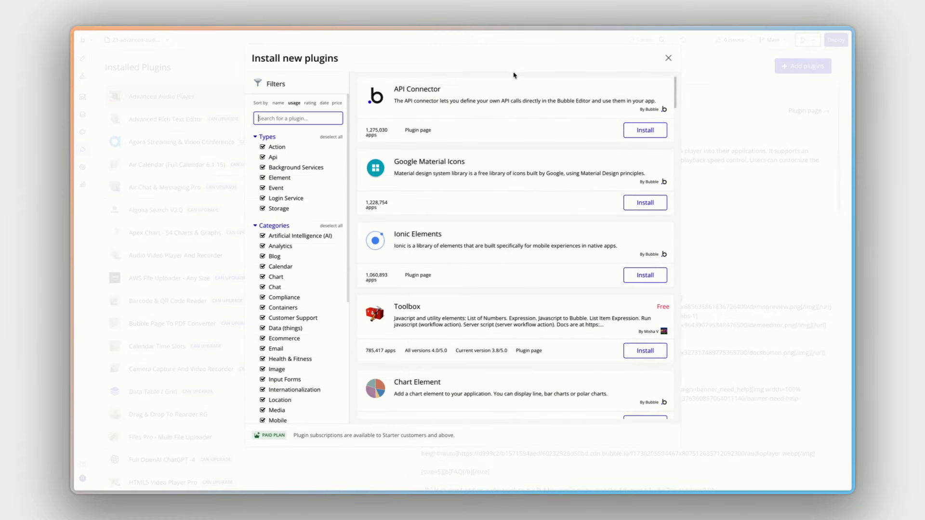
{"action": "type", "text": "advanced audio pla"}
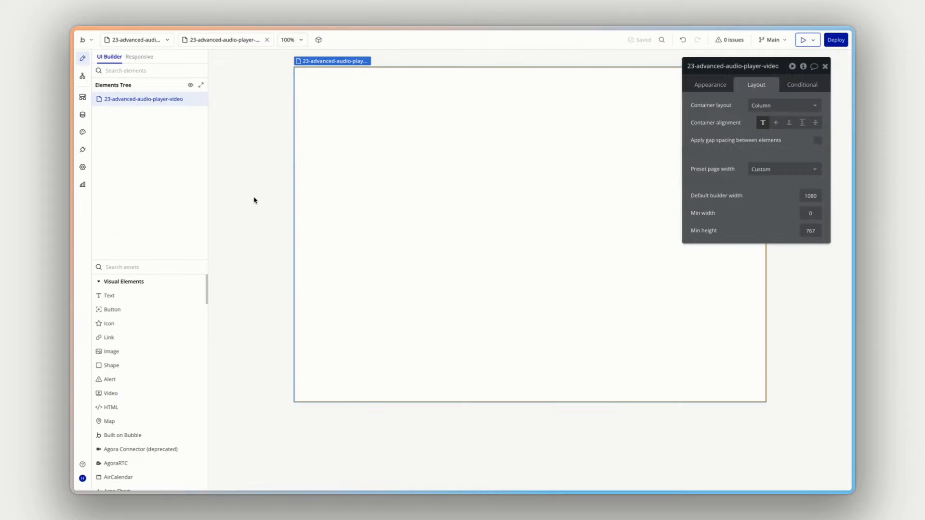
- Find the Audio player element by searching the assets for "audio play" and place it on the page
{"action": "left_click", "coordinate": [121, 268]}
{"action": "type", "text": "audio play"}
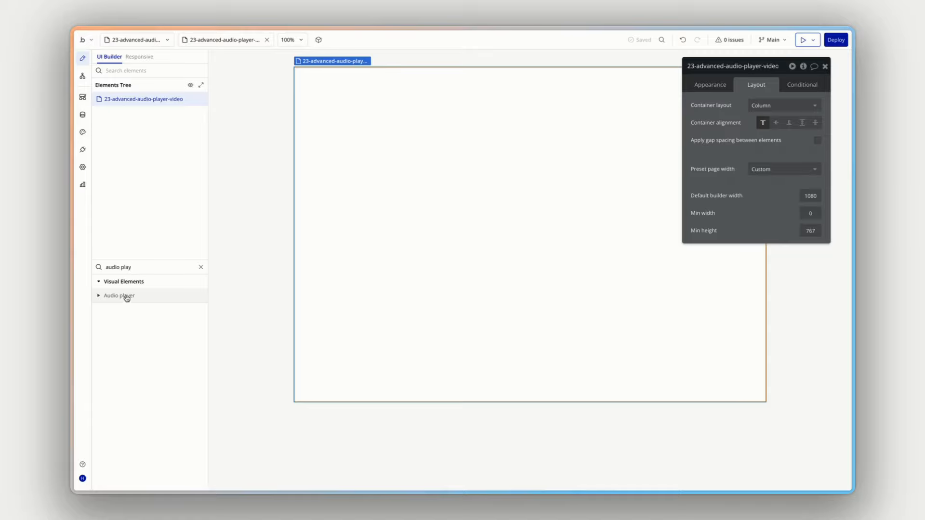
{"action": "left_click_drag", "start_coordinate": [124, 296], "coordinate": [338, 162]}
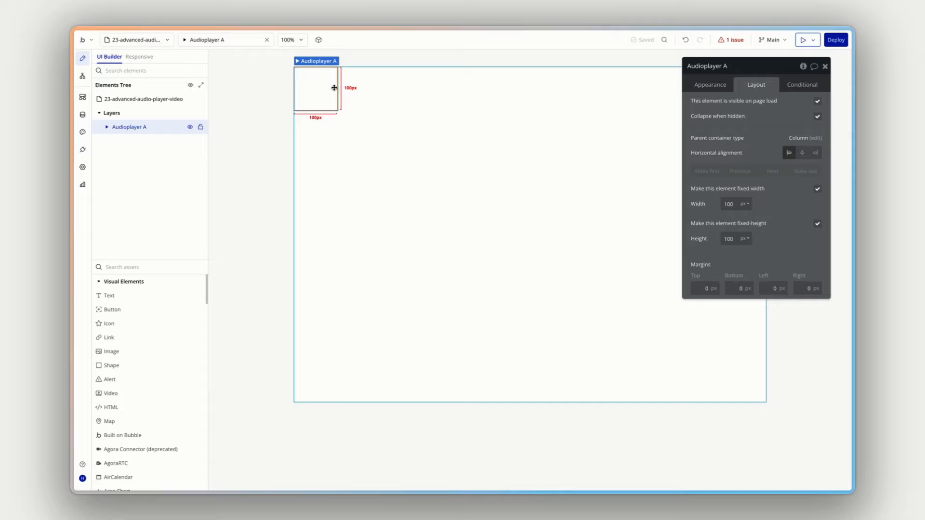
- Add a Group element to the page and nest the audio player inside it
{"action": "left_click", "coordinate": [147, 266]}
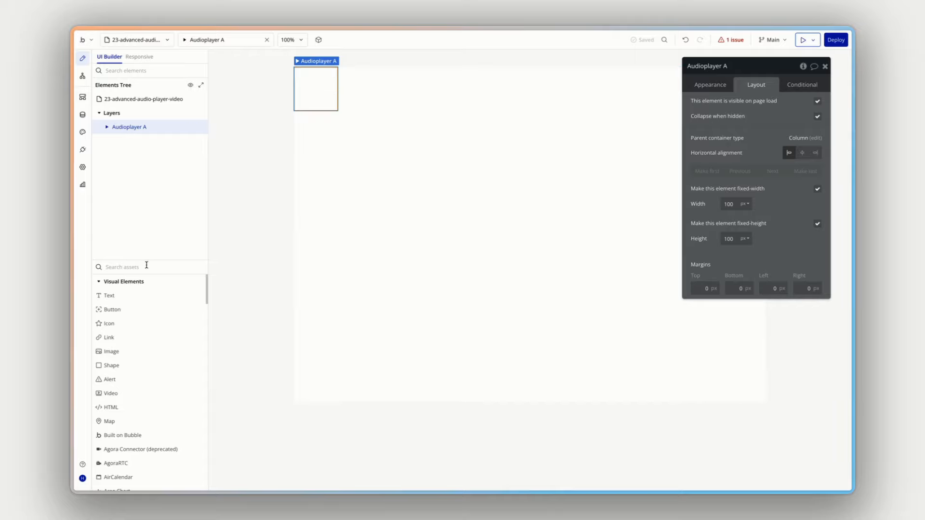
{"action": "type", "text": "group"}
{"action": "left_click_drag", "start_coordinate": [111, 295], "coordinate": [341, 153]}
{"action": "left_click", "coordinate": [151, 129]}
{"action": "mouse_move", "coordinate": [133, 127]}
{"action": "left_mouse_down"}
{"action": "mouse_move", "coordinate": [136, 138]}
{"action": "mouse_move", "coordinate": [124, 140]}
{"action": "left_mouse_up"}
- Set the padding of the group containing the audio player to 20 px on all four sides
{"action": "left_click", "coordinate": [123, 128]}
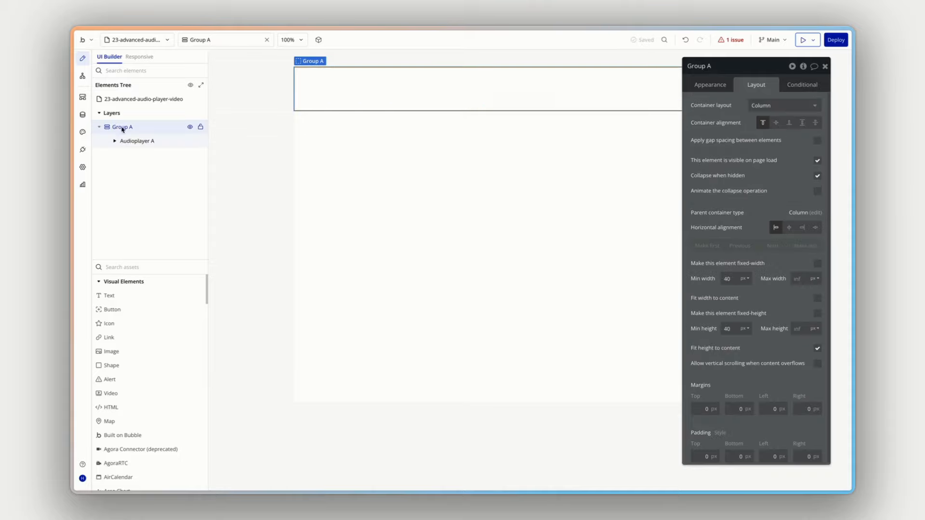
{"action": "double_click", "coordinate": [701, 458]}
{"action": "type", "text": "20"}
{"action": "key", "text": "Tab"}
{"action": "type", "text": "20"}
{"action": "key", "text": "Tab"}
{"action": "type", "text": "20"}
{"action": "key", "text": "Tab"}
{"action": "type", "text": "20"}
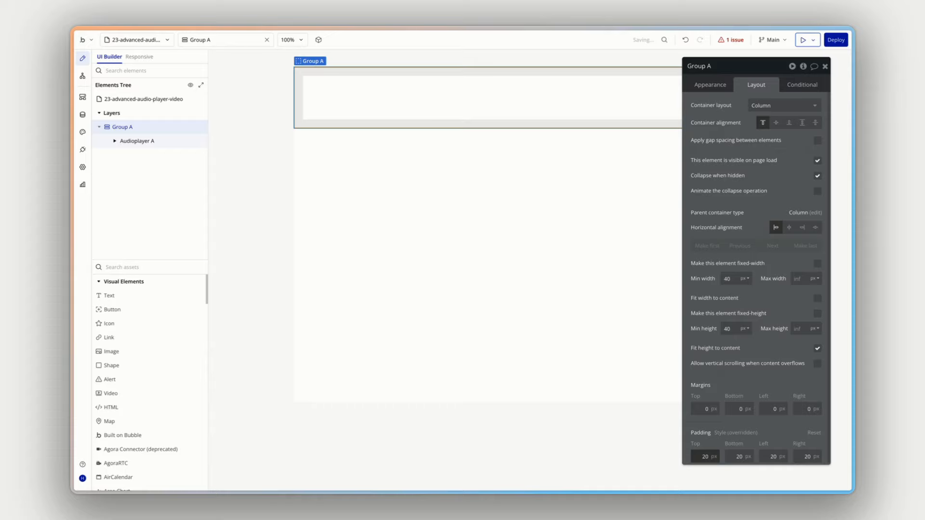
- Turn off the audio player's fixed width and upload TS_PP_100_hihat_loop_tricky.wav as its static song file
{"action": "left_click", "coordinate": [331, 89]}
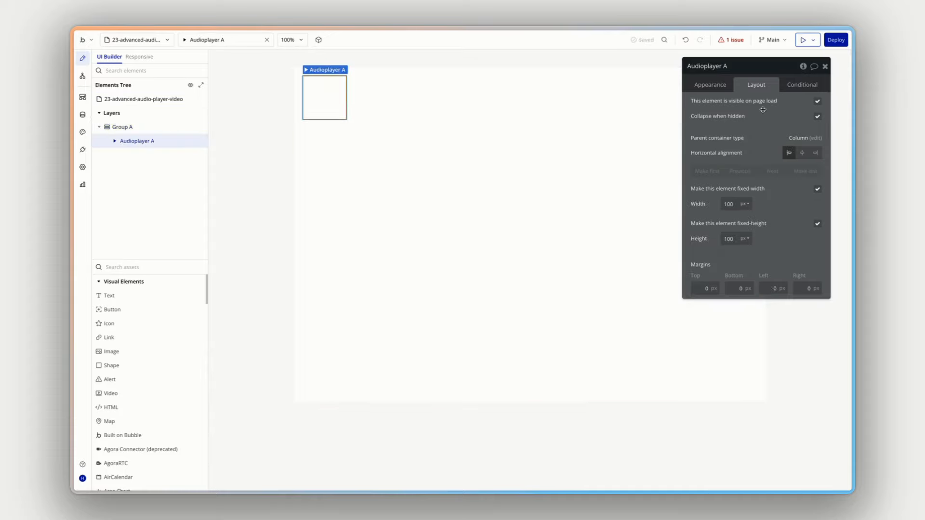
{"action": "left_click", "coordinate": [818, 189]}
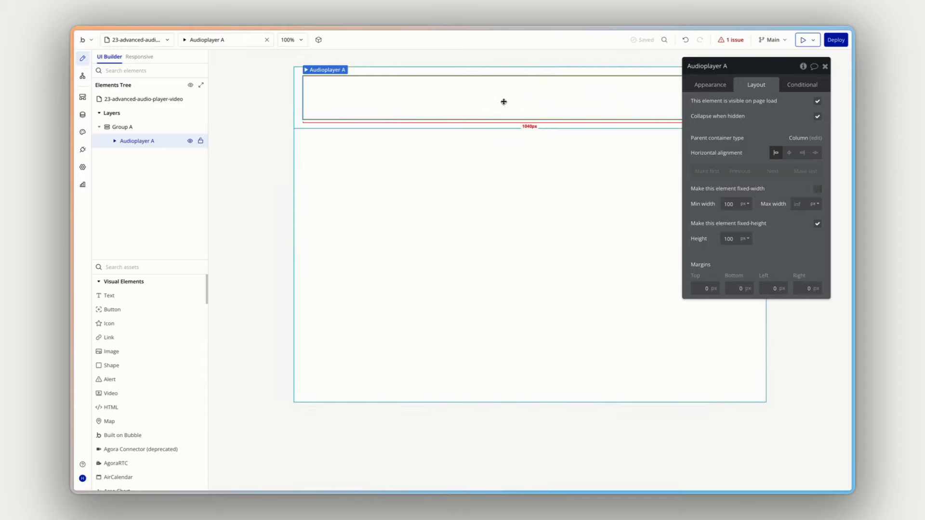
{"action": "left_click", "coordinate": [715, 85]}
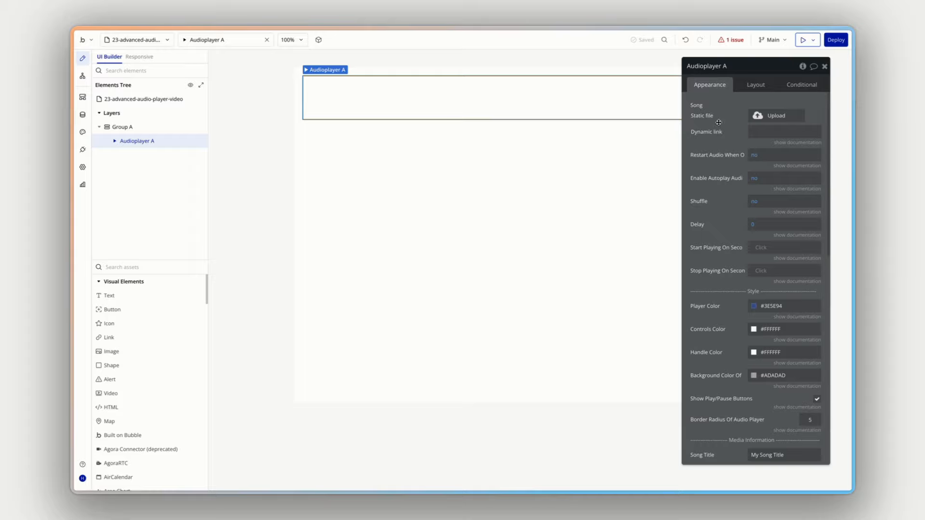
{"action": "left_click", "coordinate": [770, 118]}
{"action": "left_click", "coordinate": [339, 139]}
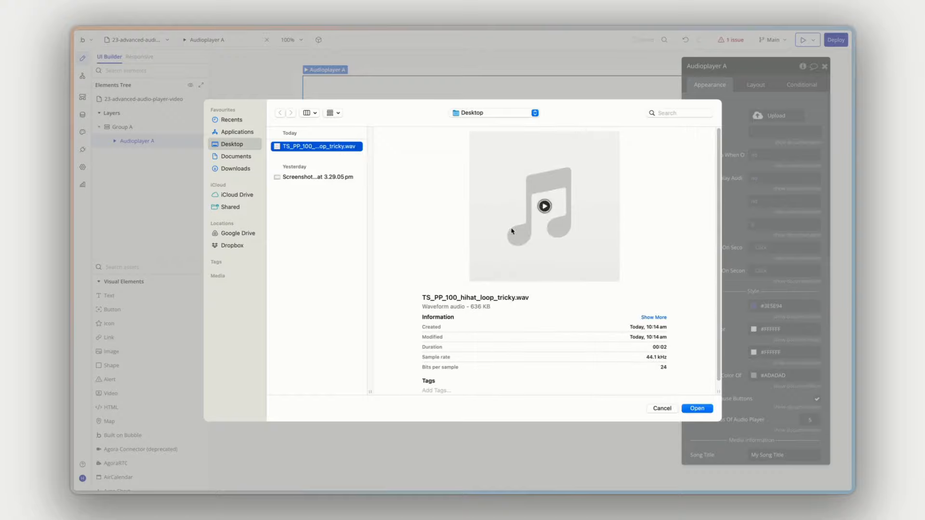
{"action": "left_click", "coordinate": [700, 410]}
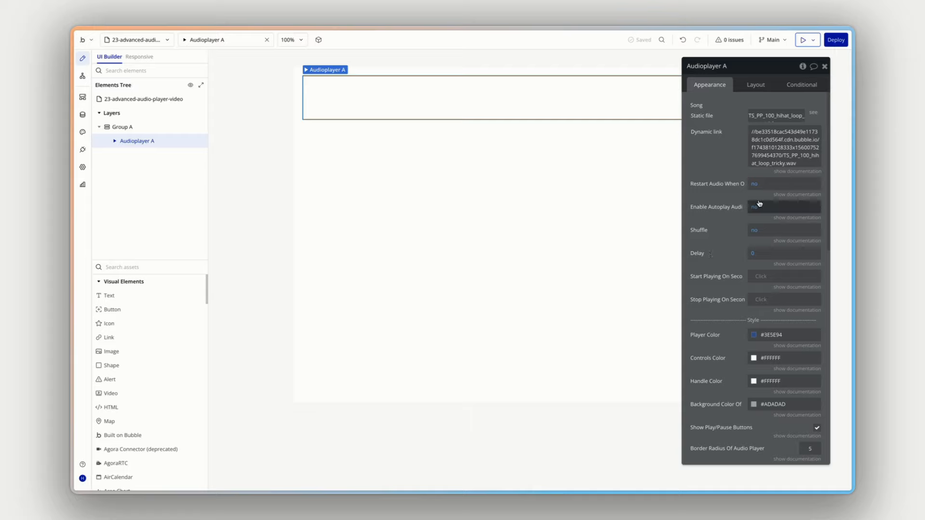
- Read the documentation of the audio player's restart and autoplay options and review its remaining playback, style, media information and other settings
{"action": "left_click", "coordinate": [790, 195]}
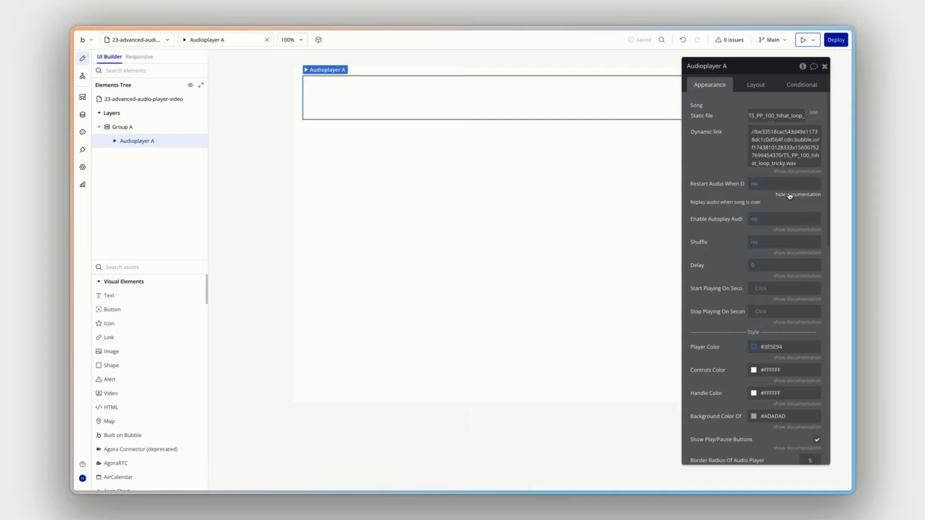
{"action": "left_click", "coordinate": [795, 230]}
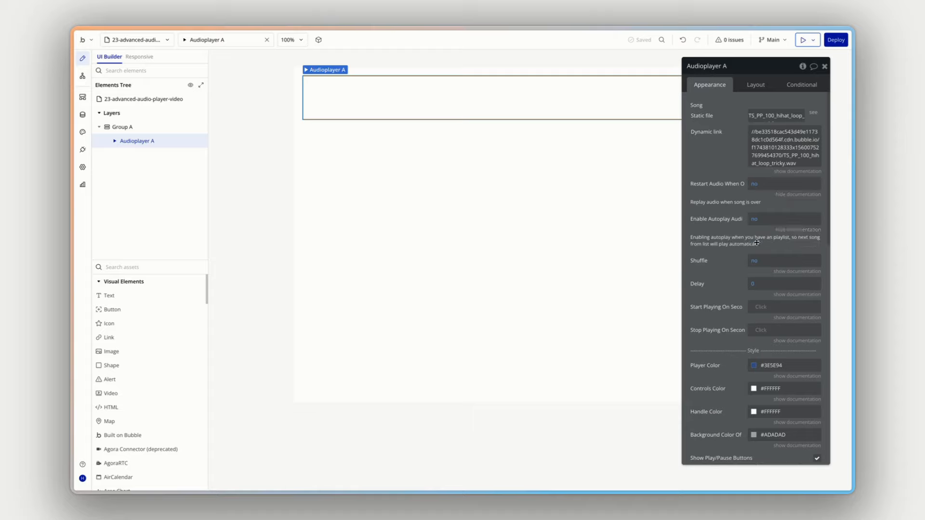
{"action": "left_click", "coordinate": [789, 196]}
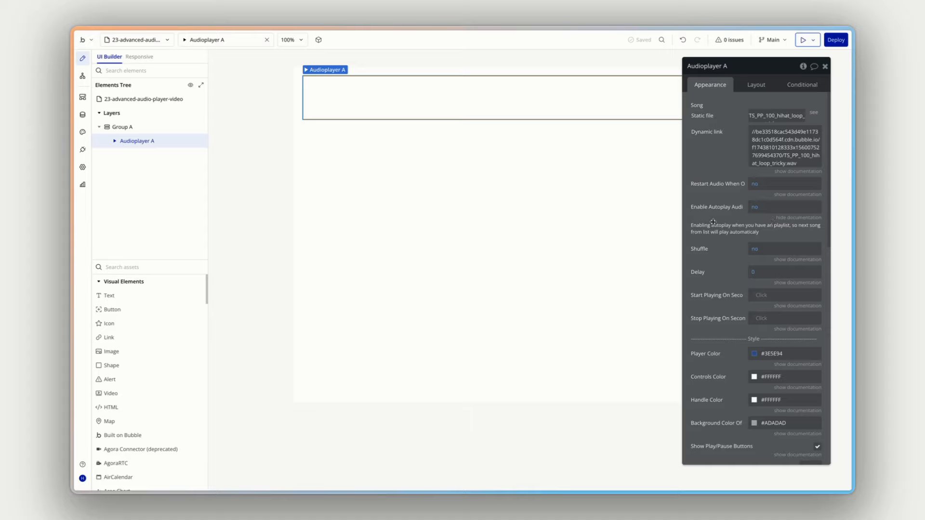
{"action": "scroll", "coordinate": [716, 241], "scroll_direction": "down", "scroll_amount": 2}
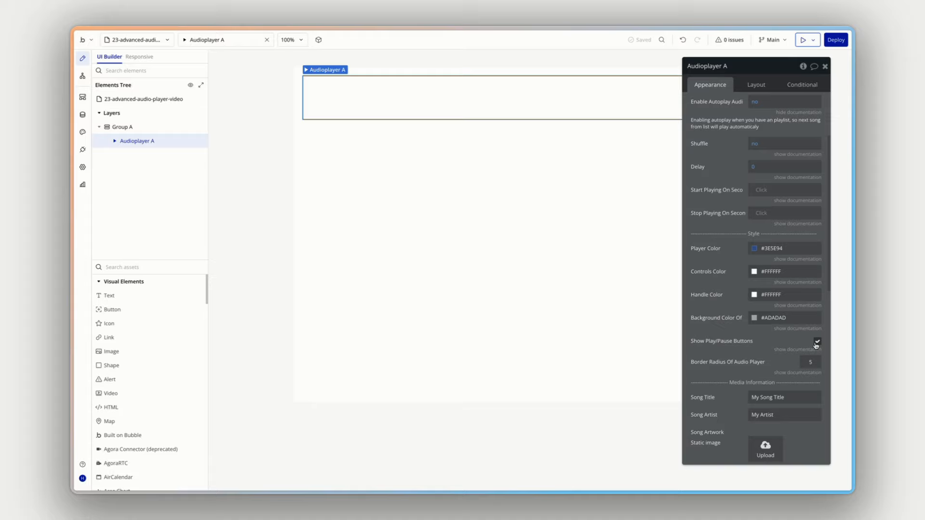
{"action": "scroll", "coordinate": [817, 345], "scroll_direction": "down", "scroll_amount": 4}
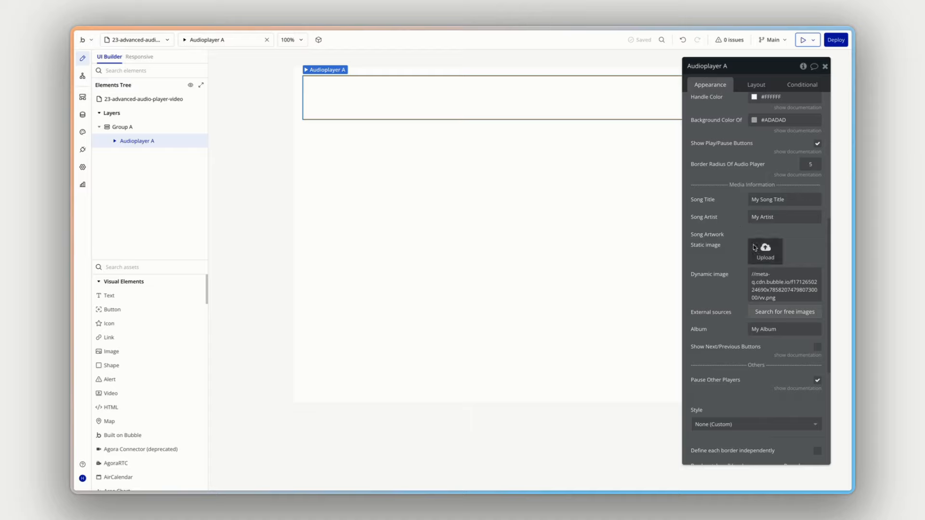
{"action": "scroll", "coordinate": [736, 248], "scroll_direction": "down", "scroll_amount": 3}
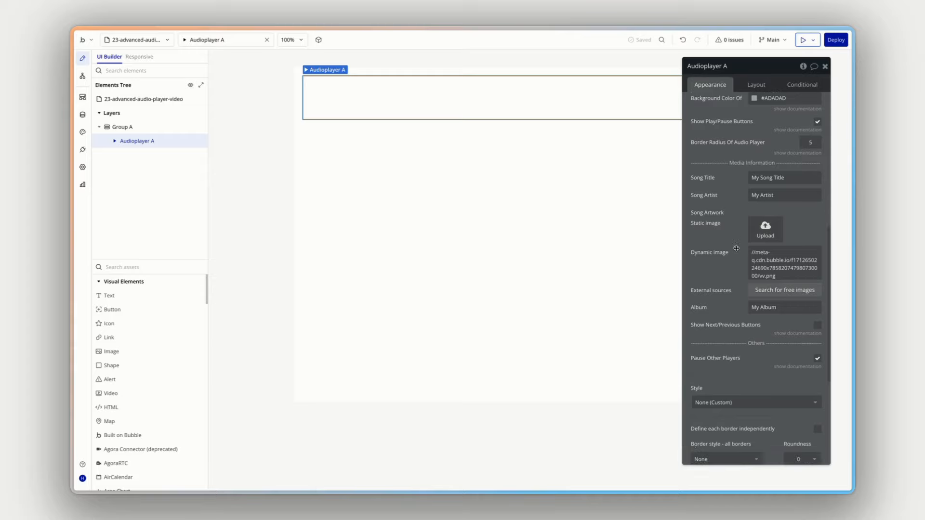
{"action": "scroll", "coordinate": [735, 249], "scroll_direction": "up", "scroll_amount": 1}
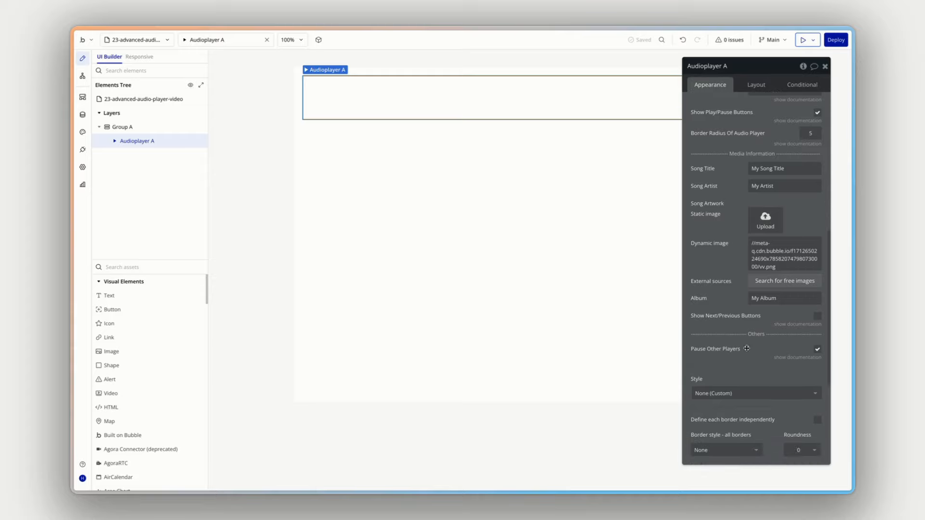
{"action": "scroll", "coordinate": [748, 350], "scroll_direction": "down", "scroll_amount": 4}
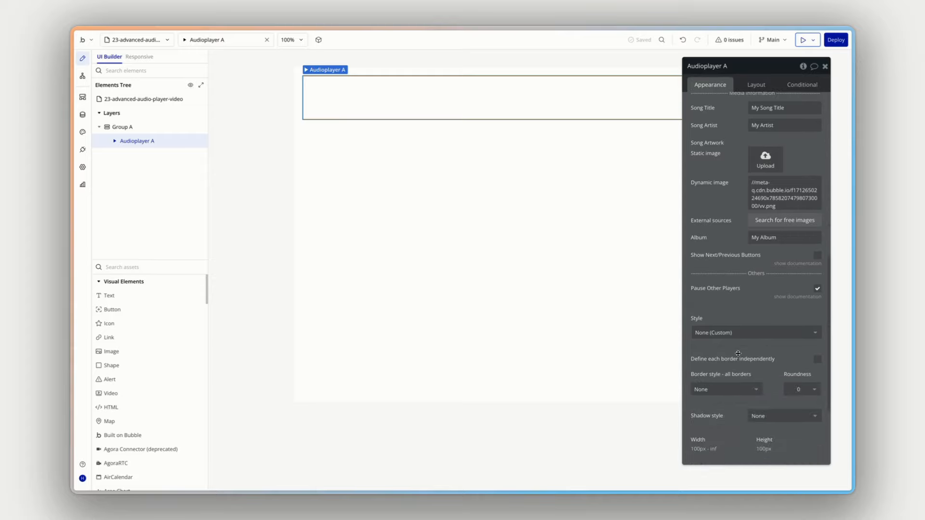
{"action": "scroll", "coordinate": [738, 357], "scroll_direction": "down", "scroll_amount": 4}
{"action": "scroll", "coordinate": [735, 361], "scroll_direction": "down", "scroll_amount": 2}
{"action": "scroll", "coordinate": [735, 361], "scroll_direction": "up", "scroll_amount": 20}
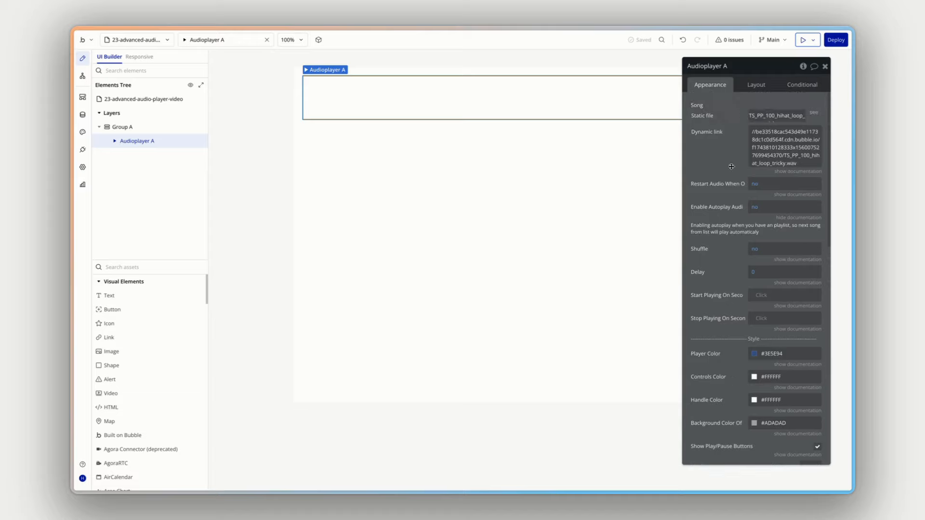
- Preview the page, play the uploaded audio in the player, and close the preview
{"action": "left_click", "coordinate": [801, 42]}
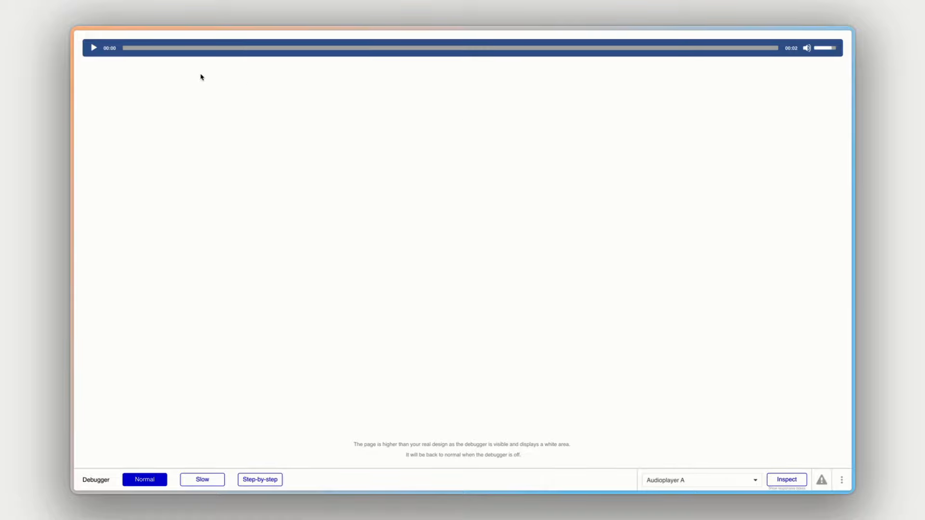
{"action": "left_click", "coordinate": [94, 48]}
{"action": "key", "text": "ctrl+w"}
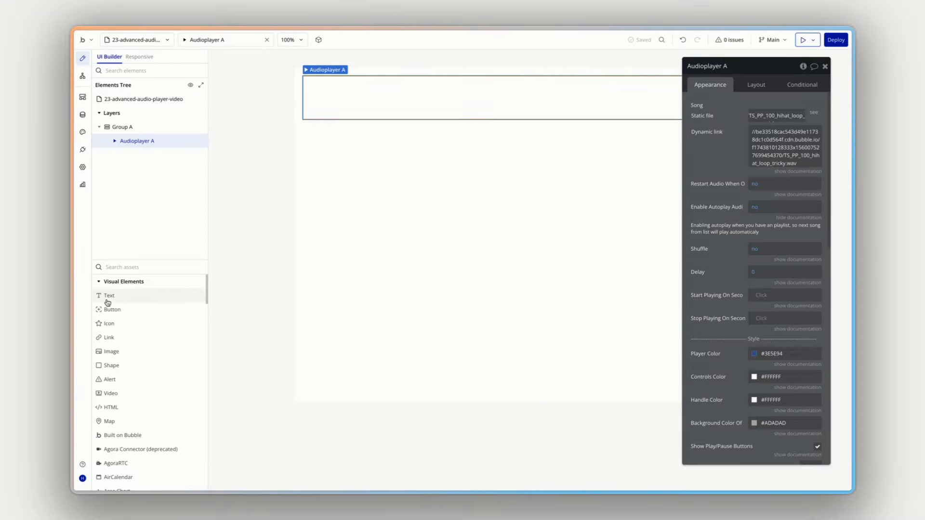
- Add a text element below the audio player inside its group, showing the dynamic value Audioplayer A's Current audio name
{"action": "left_click_drag", "start_coordinate": [128, 295], "coordinate": [147, 149]}
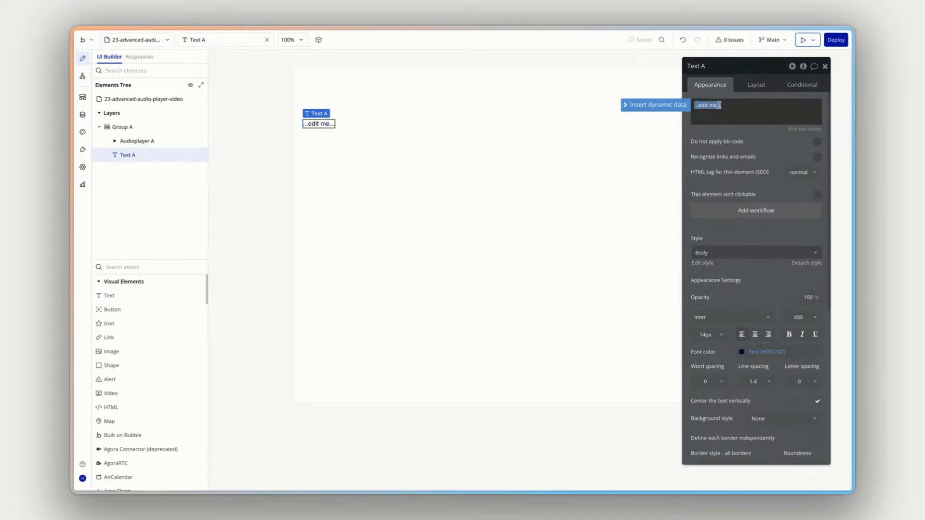
{"action": "left_click", "coordinate": [671, 107]}
{"action": "left_click", "coordinate": [723, 223]}
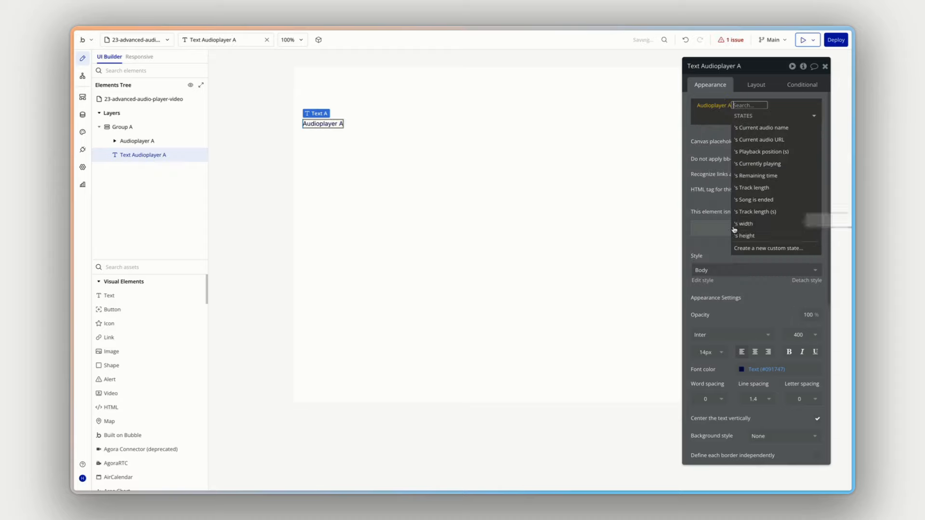
{"action": "left_click", "coordinate": [773, 131]}
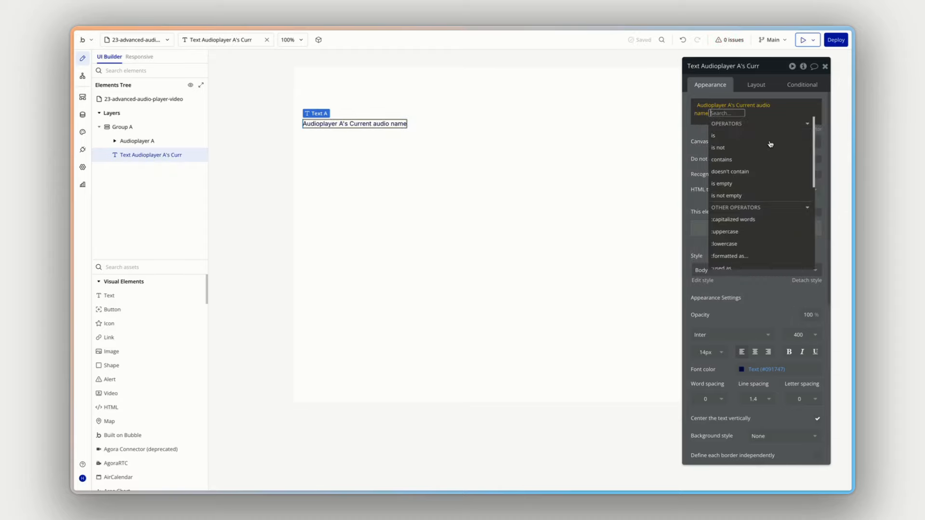
{"action": "left_click", "coordinate": [694, 133]}
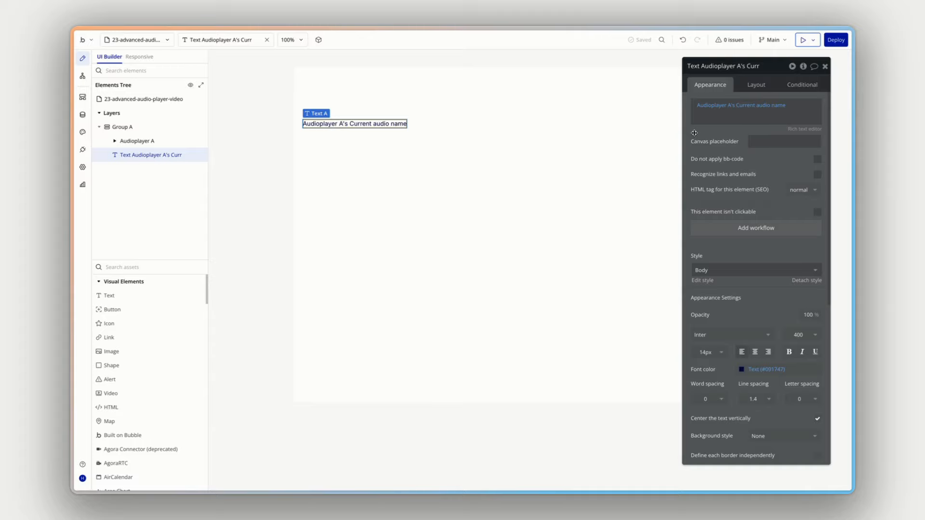
- Preview the page to check the audio name text, and review the audio player's media information settings
{"action": "left_click", "coordinate": [451, 92]}
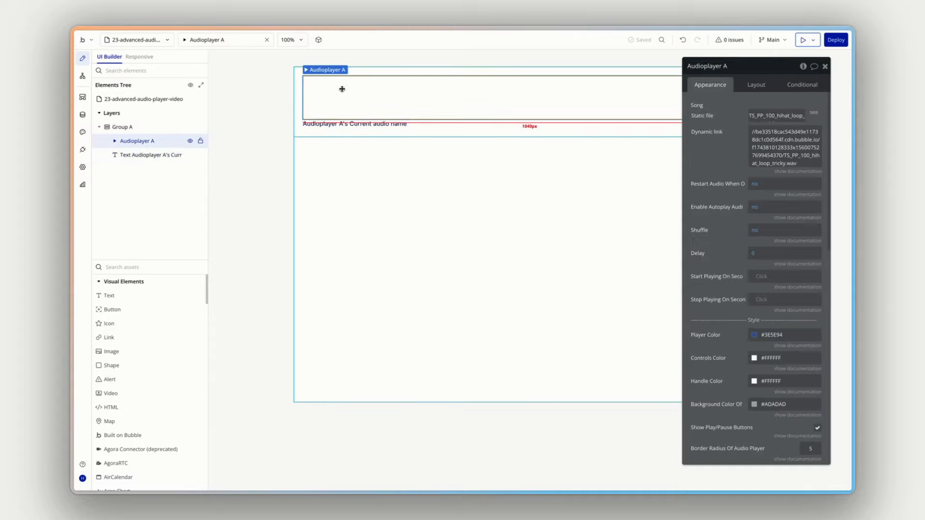
{"action": "left_click", "coordinate": [384, 123]}
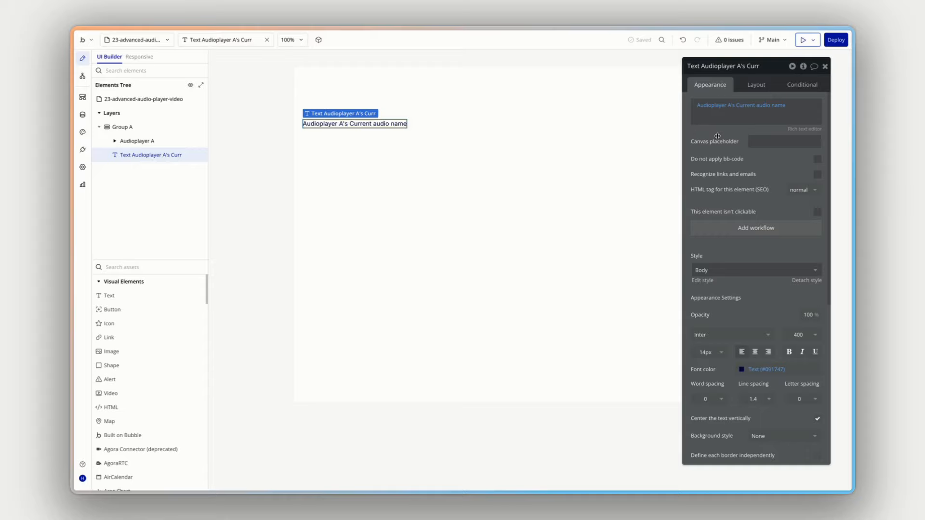
{"action": "left_click", "coordinate": [803, 40]}
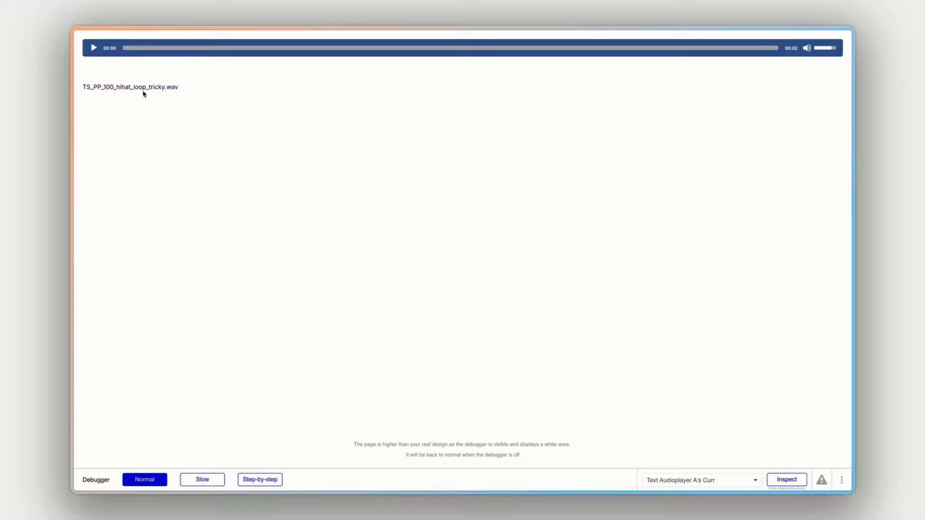
{"action": "left_click_drag", "start_coordinate": [115, 87], "coordinate": [172, 88]}
{"action": "left_click", "coordinate": [178, 90]}
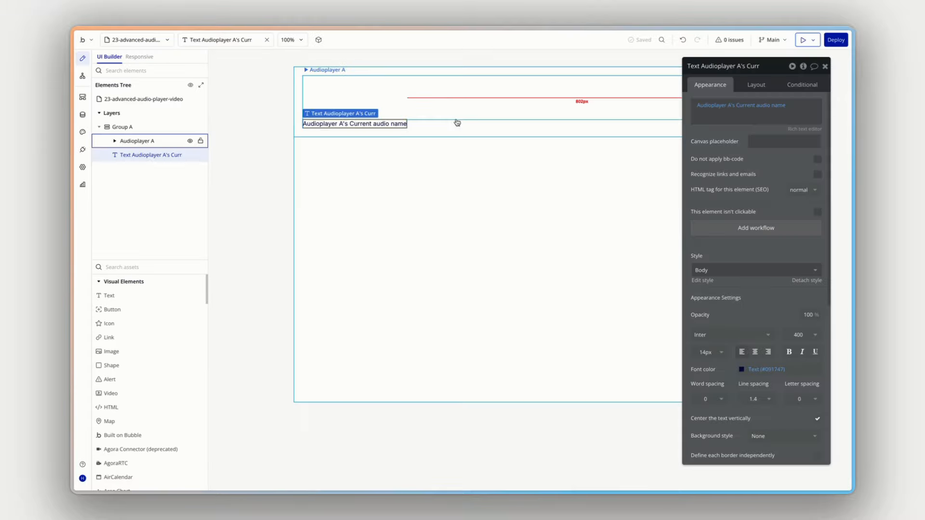
{"action": "left_click", "coordinate": [455, 98]}
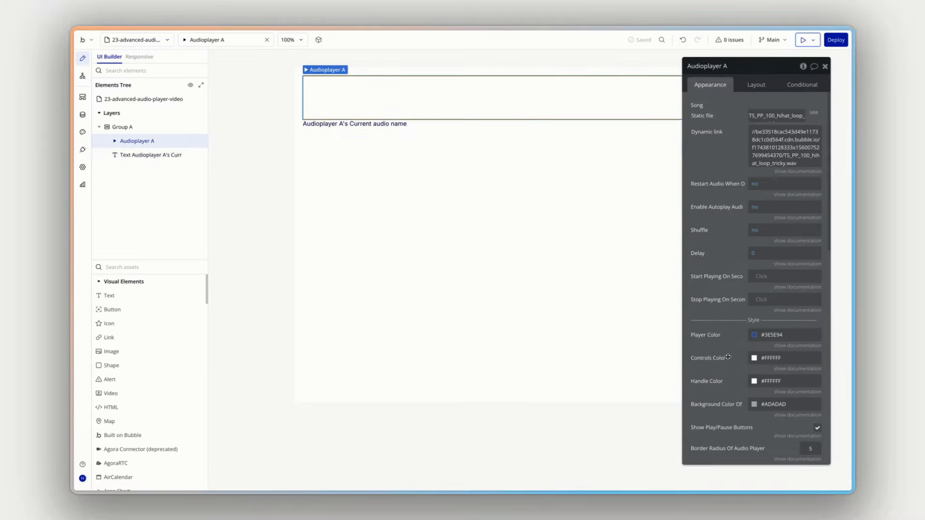
{"action": "scroll", "coordinate": [727, 357], "scroll_direction": "down", "scroll_amount": 10}
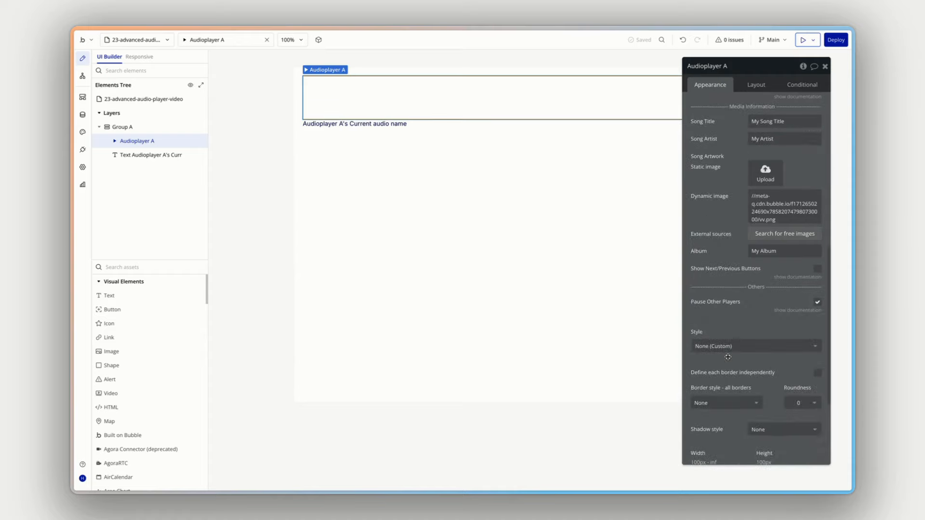
{"action": "scroll", "coordinate": [728, 357], "scroll_direction": "up", "scroll_amount": 3}
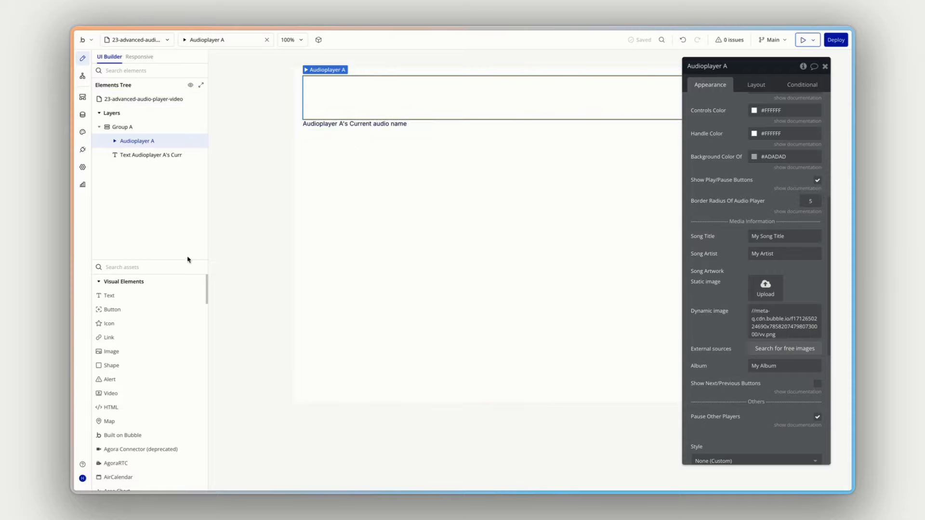
- Add two buttons labelled "Play" and "Pause" below the audio name text in the same group
{"action": "left_click_drag", "start_coordinate": [123, 309], "coordinate": [159, 162]}
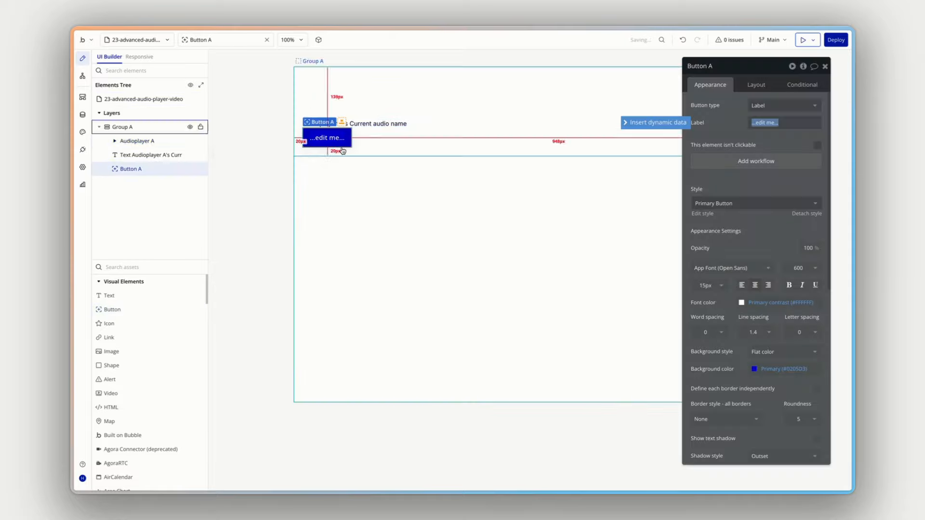
{"action": "type", "text": "Pl"}
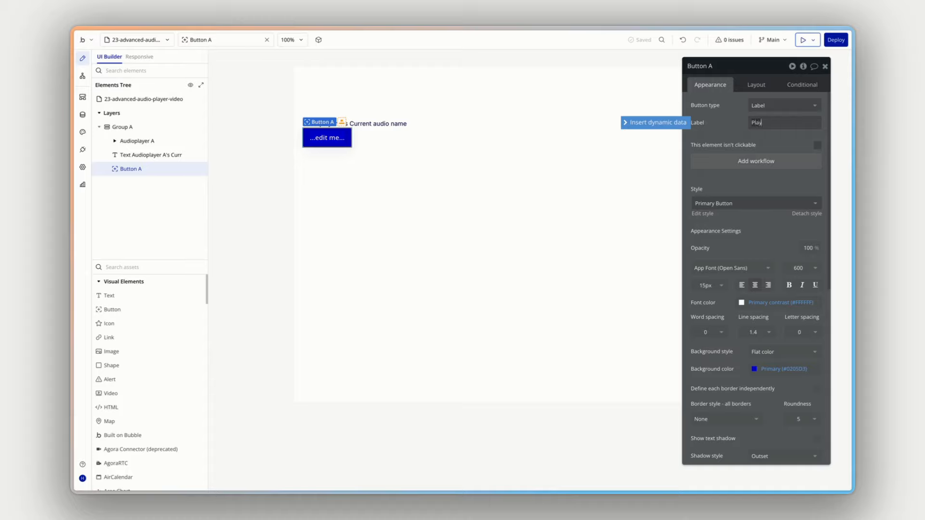
{"action": "type", "text": "ay"}
{"action": "left_click_drag", "start_coordinate": [128, 310], "coordinate": [160, 179]}
{"action": "type", "text": "P"}
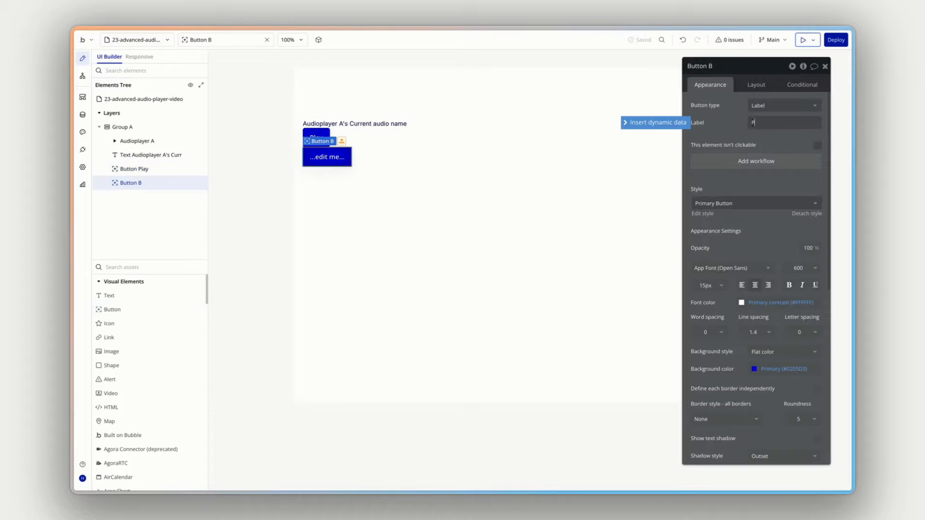
{"action": "type", "text": "ause"}
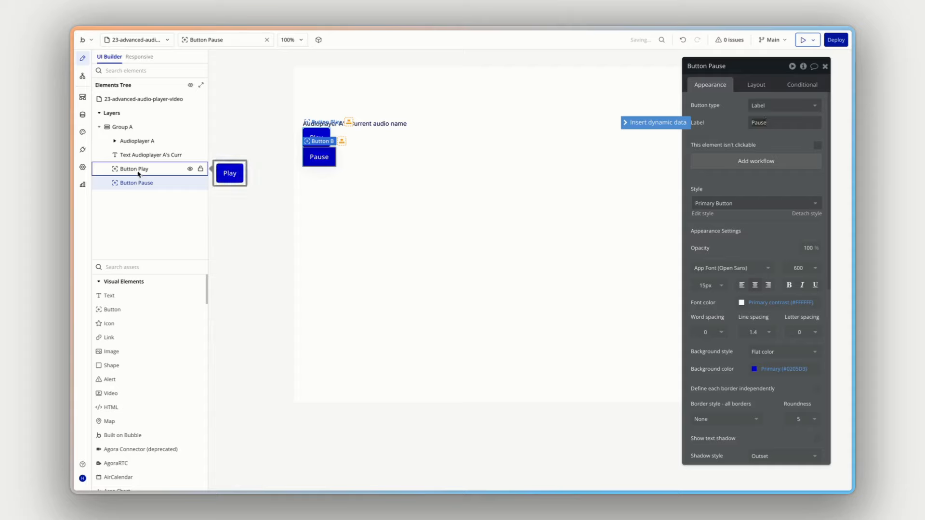
- Group the Play and Pause buttons together in a row container
{"action": "left_click", "coordinate": [138, 169], "text": "shift"}
{"action": "right_click", "coordinate": [138, 169]}
{"action": "mouse_move", "coordinate": [284, 234]}
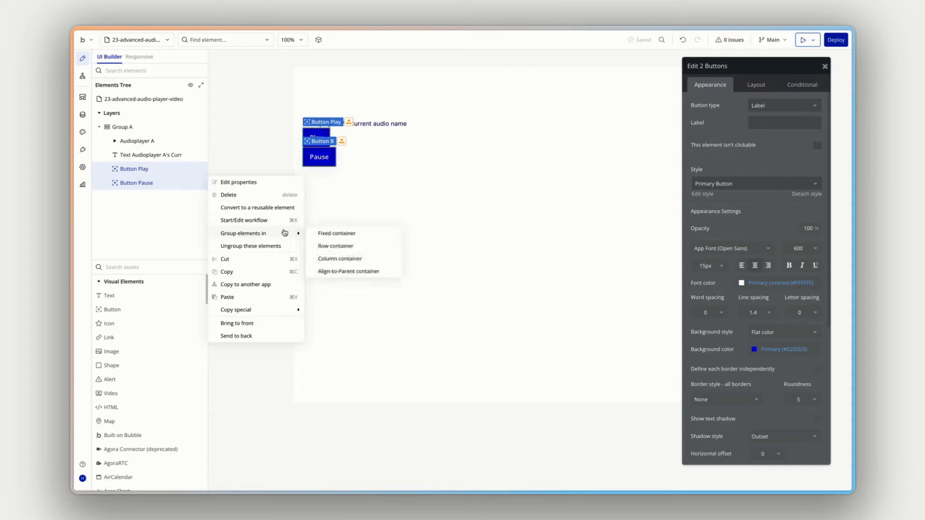
{"action": "left_click", "coordinate": [339, 246]}
- Apply gap spacing between the elements of the button group with a column gap of 16 px
{"action": "left_click", "coordinate": [762, 83]}
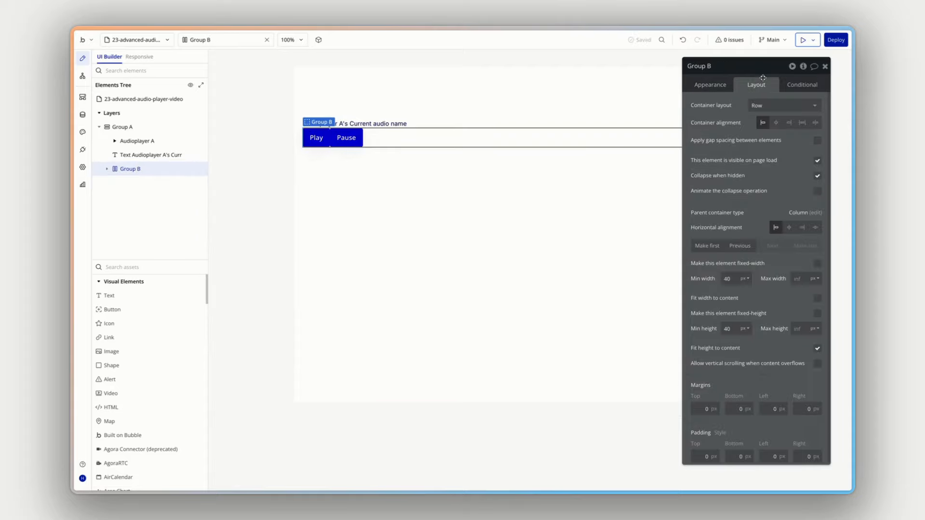
{"action": "left_click", "coordinate": [816, 145]}
{"action": "left_click", "coordinate": [802, 166]}
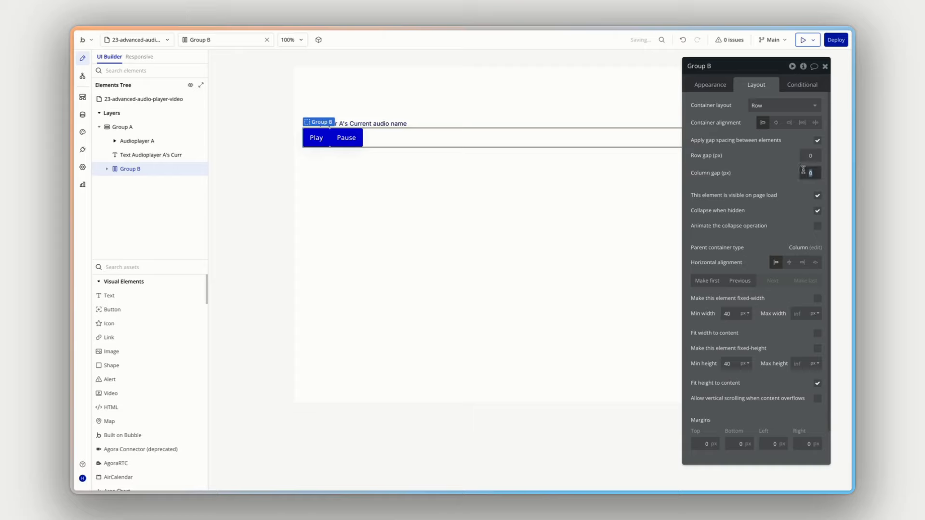
{"action": "type", "text": "16"}
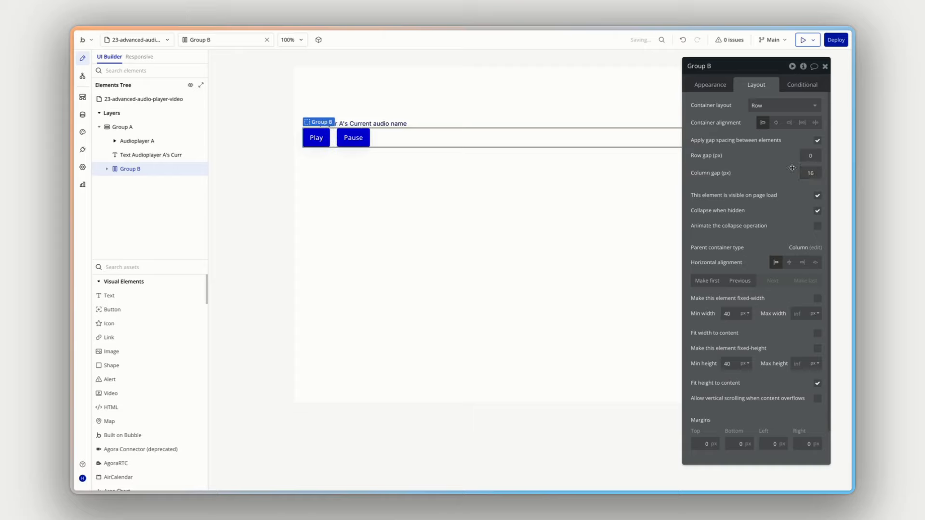
- Apply gap spacing between the elements of the outer group with a row gap of 8 px
{"action": "left_click", "coordinate": [124, 130]}
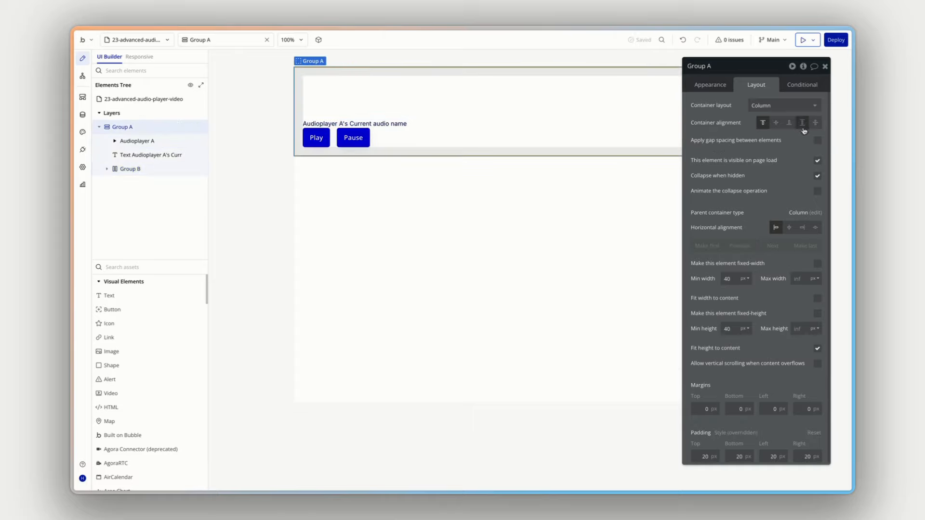
{"action": "left_click", "coordinate": [818, 140]}
{"action": "left_click", "coordinate": [811, 155]}
{"action": "type", "text": "8"}
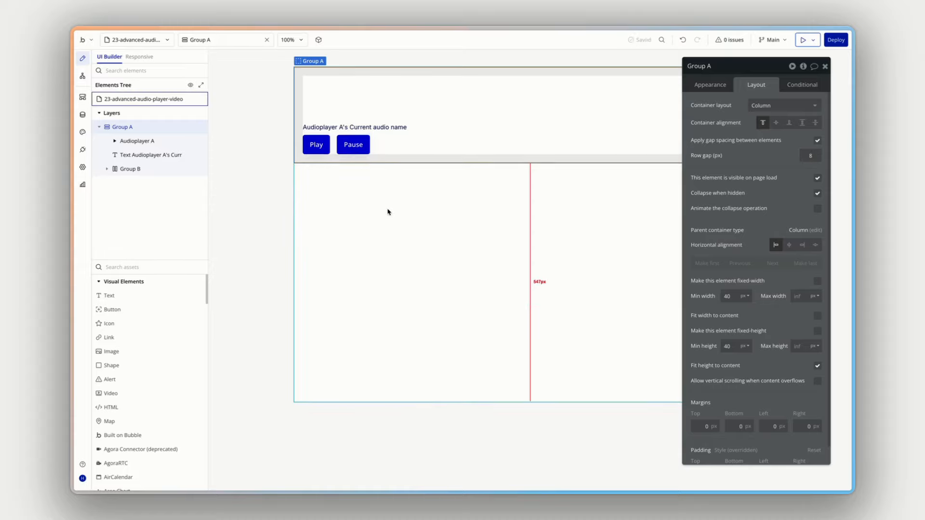
- Add a workflow to the Play button with the action that plays the audio player
{"action": "left_click", "coordinate": [394, 99]}
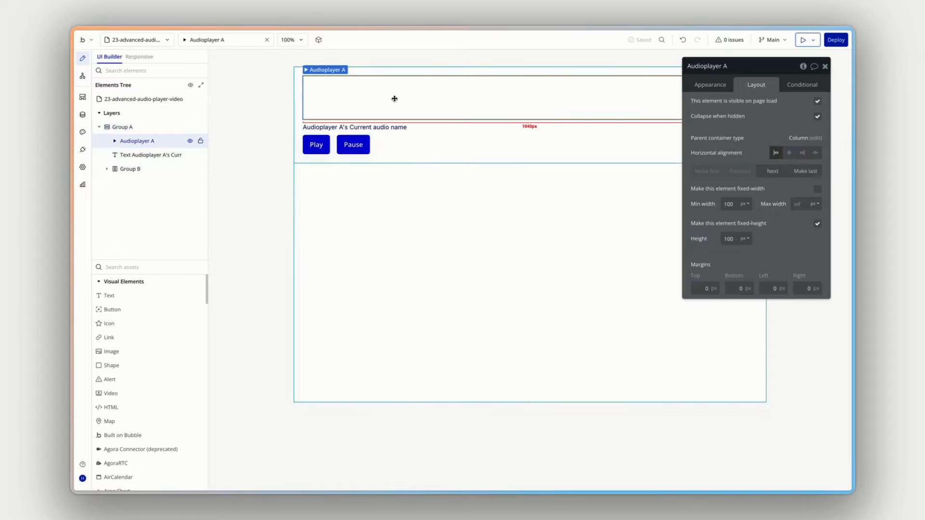
{"action": "left_click", "coordinate": [316, 145]}
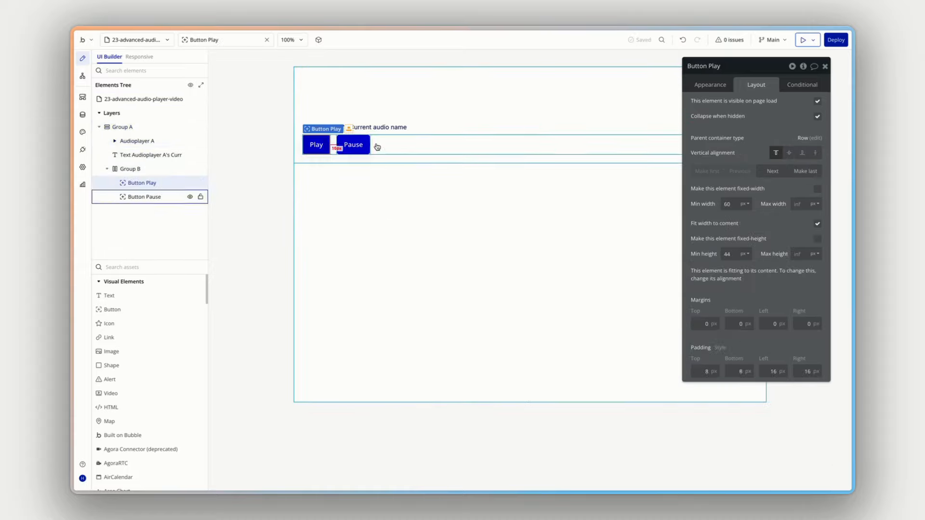
{"action": "left_click", "coordinate": [713, 85]}
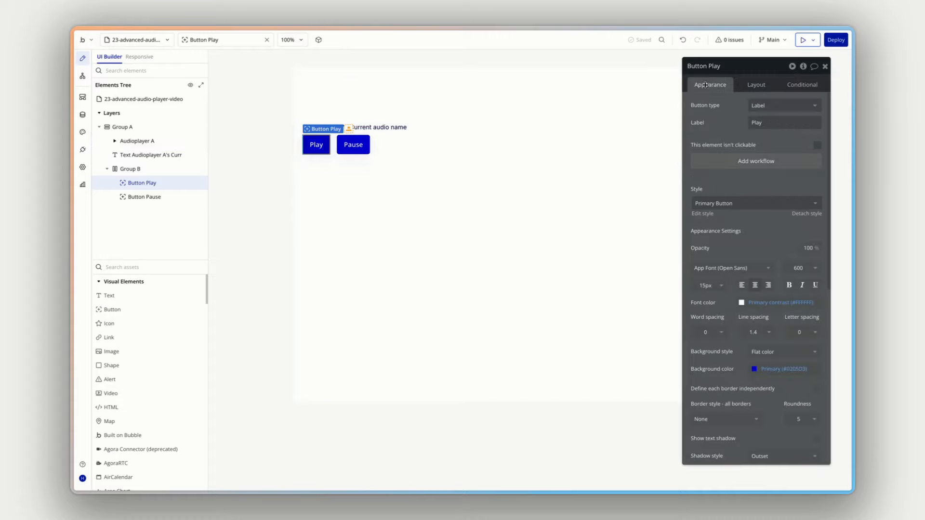
{"action": "left_click", "coordinate": [753, 161]}
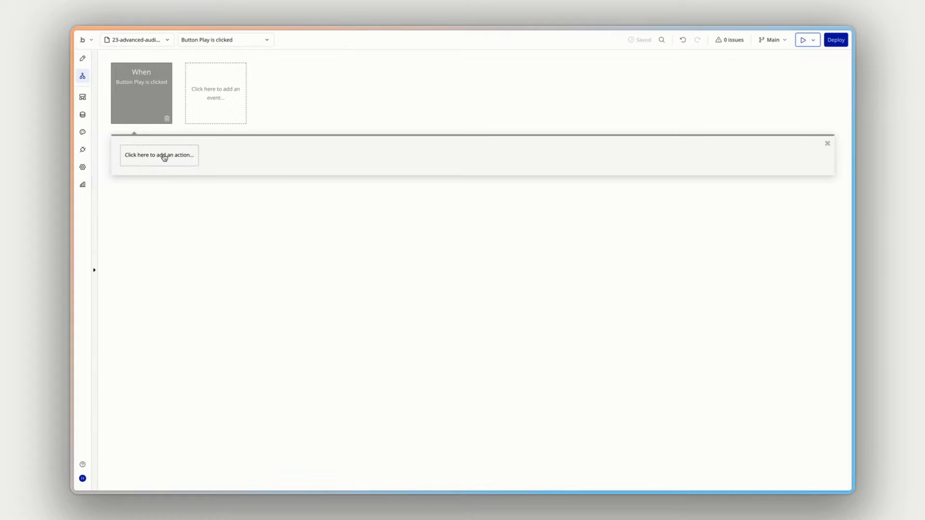
{"action": "left_click", "coordinate": [165, 157]}
{"action": "type", "text": "audio"}
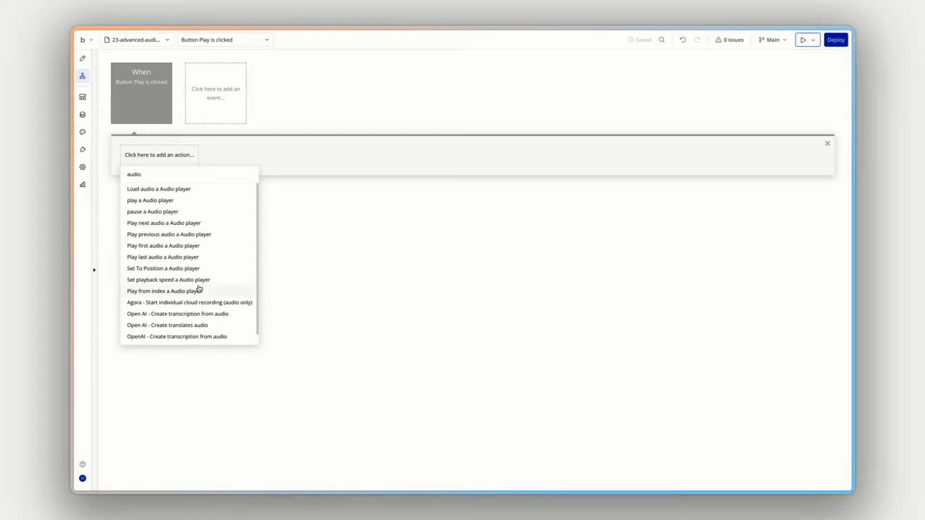
{"action": "left_click", "coordinate": [174, 202]}
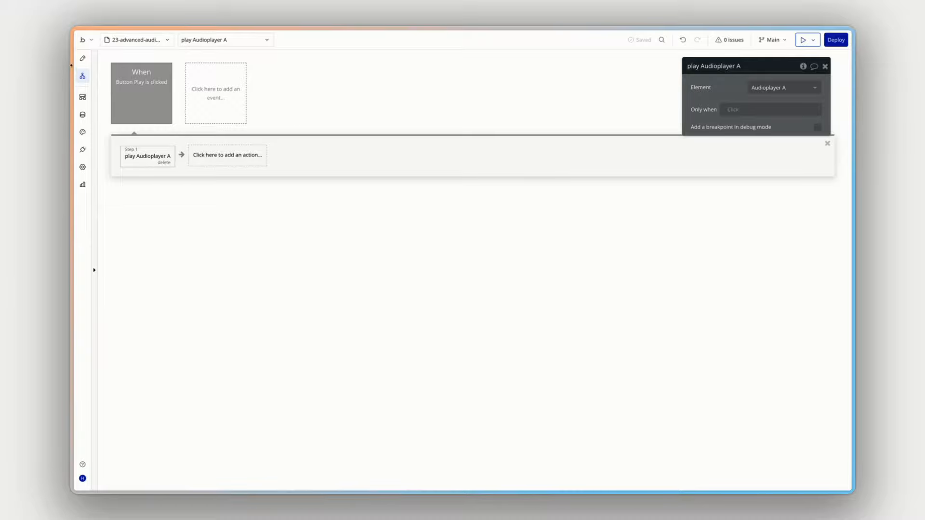
- Add a workflow to the Pause button with the pause action targeting Audioplayer A
{"action": "left_click", "coordinate": [83, 58]}
{"action": "left_click", "coordinate": [356, 146]}
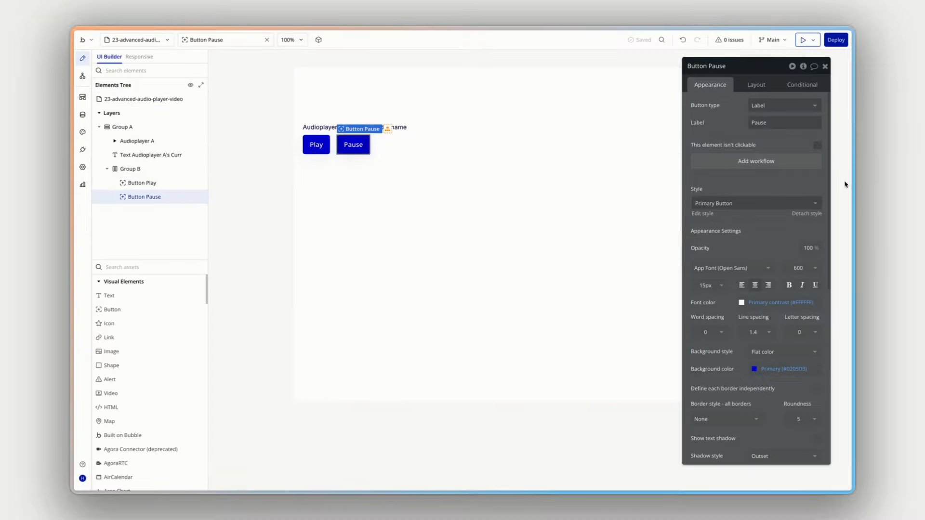
{"action": "left_click", "coordinate": [756, 161]}
{"action": "left_click", "coordinate": [165, 155]}
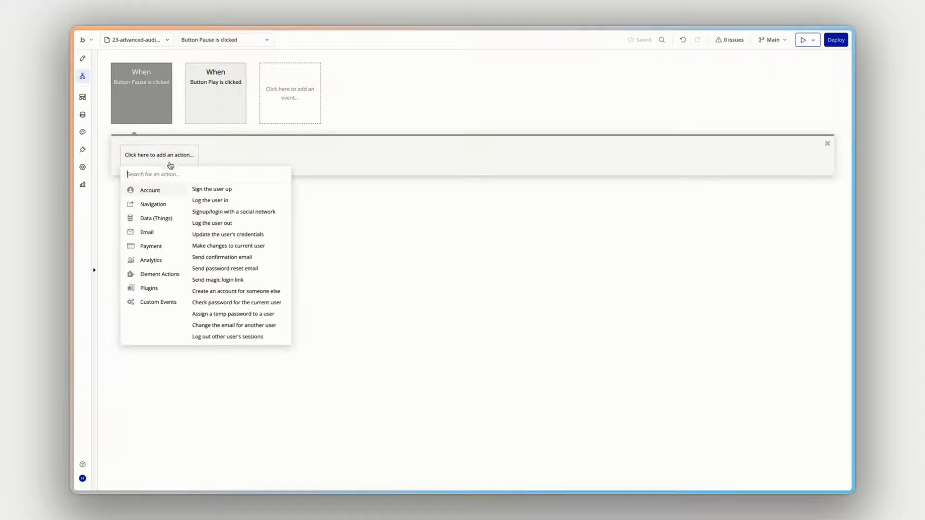
{"action": "type", "text": "paus"}
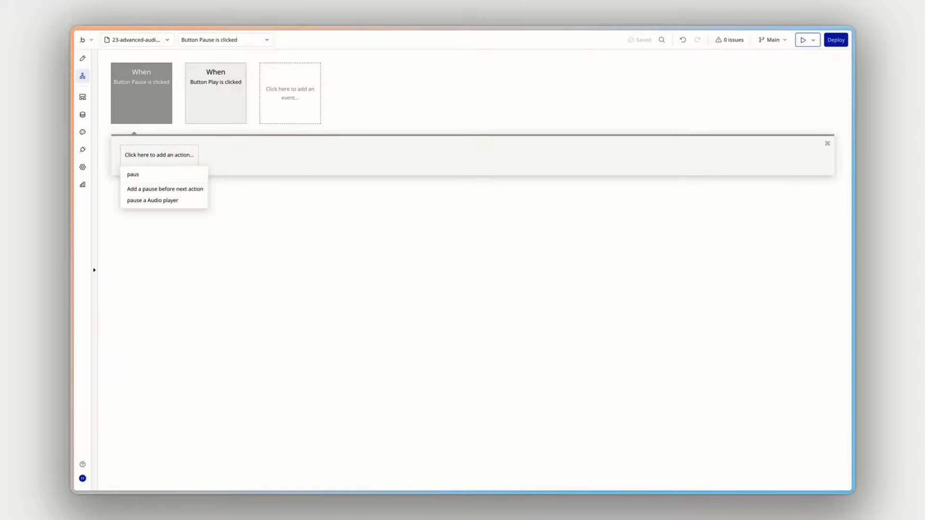
{"action": "left_click", "coordinate": [186, 200]}
{"action": "left_click", "coordinate": [781, 88]}
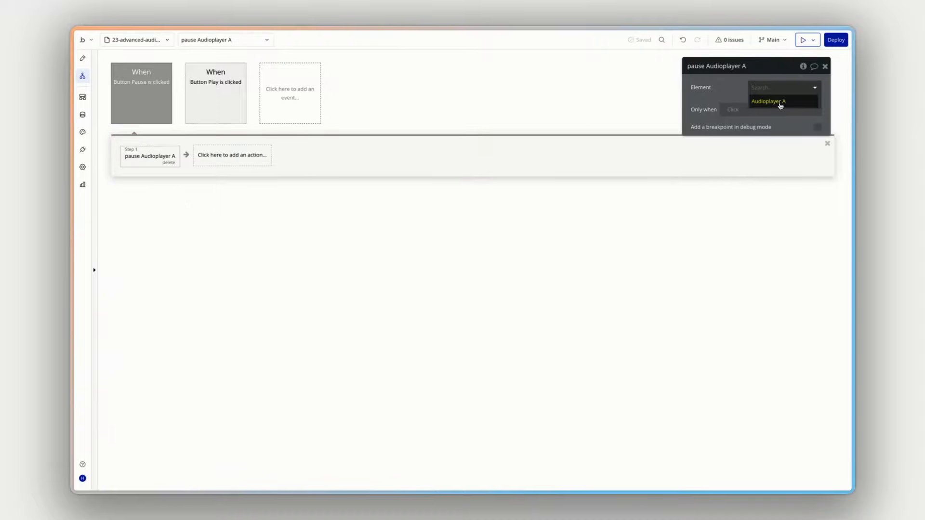
{"action": "left_click", "coordinate": [779, 101]}
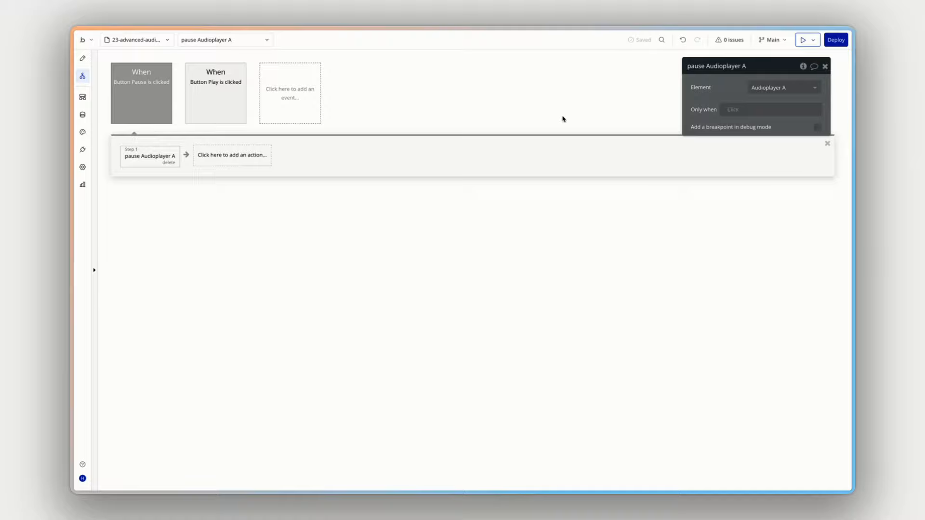
- Preview the page and test playing and pausing the song with the Play and Pause buttons
{"action": "left_click", "coordinate": [804, 40]}
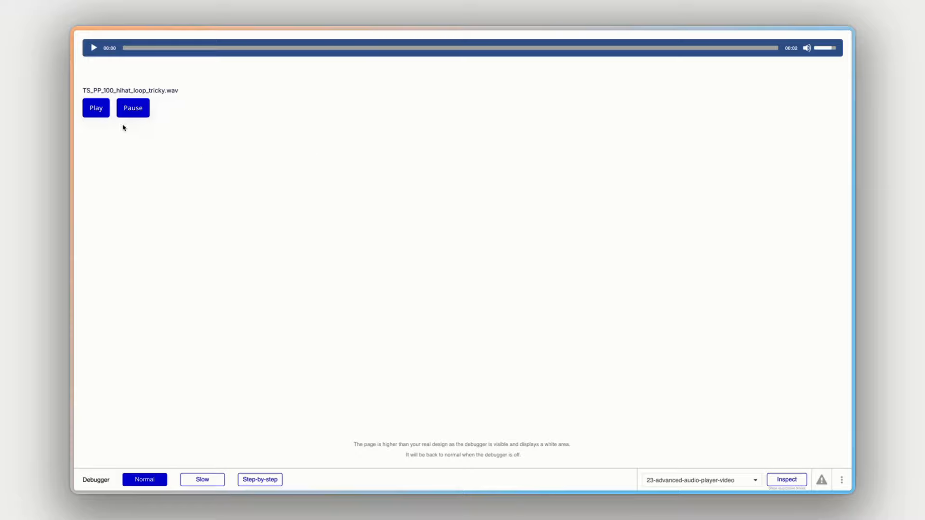
{"action": "left_click", "coordinate": [99, 111]}
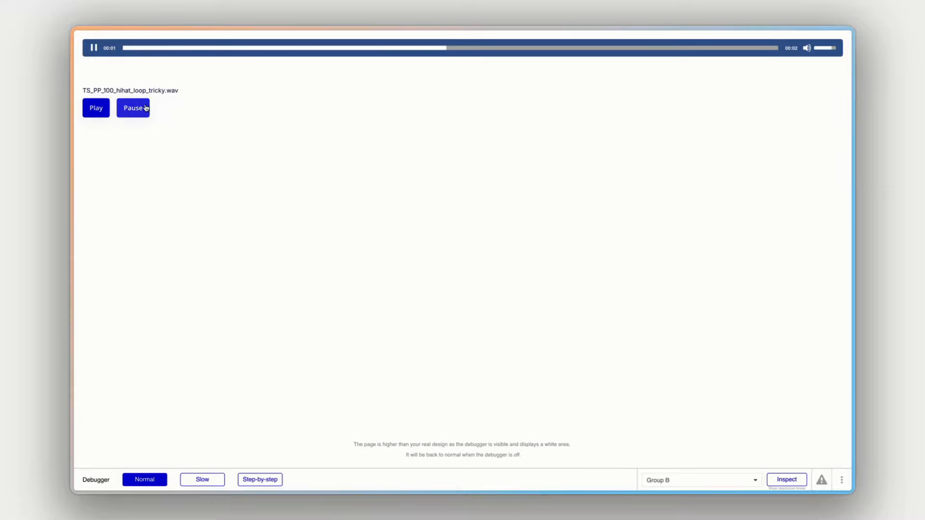
{"action": "left_click", "coordinate": [138, 109]}
{"action": "left_click", "coordinate": [106, 112]}
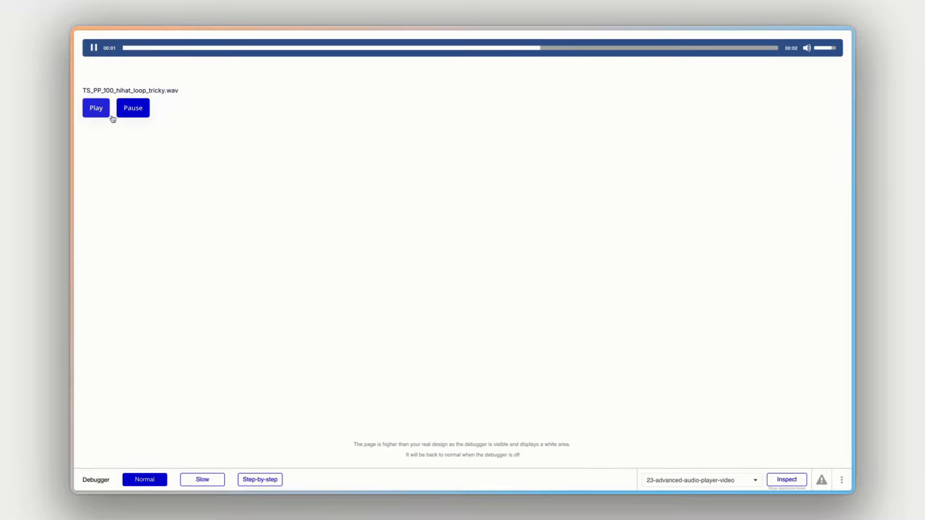
{"action": "left_click", "coordinate": [105, 112]}
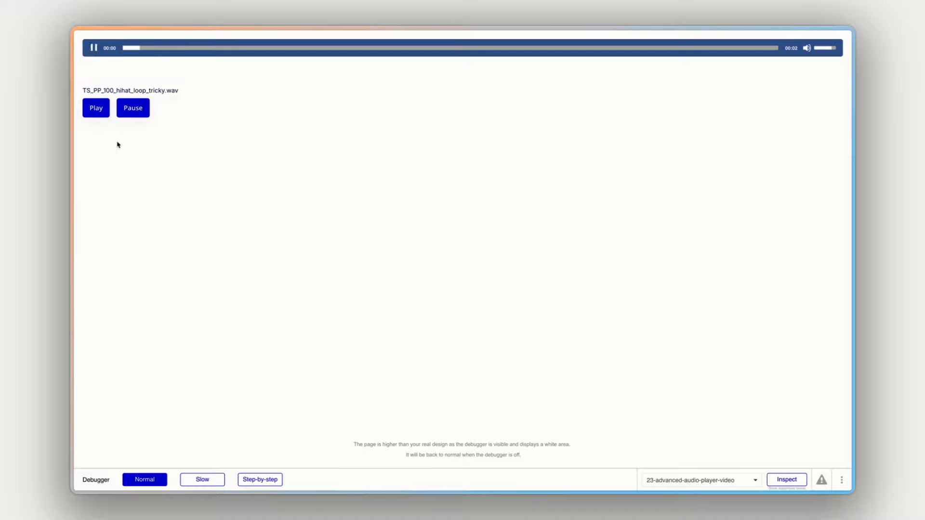
{"action": "left_click", "coordinate": [134, 112]}
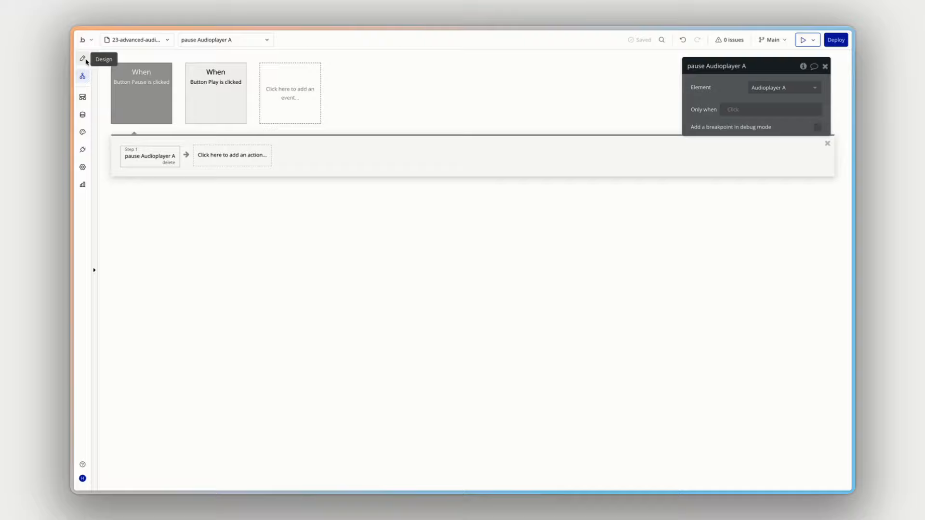
- Test playback in the preview with the audio player's Show Play/Pause Buttons option turned off, and turn the option back on
{"action": "left_click", "coordinate": [82, 58]}
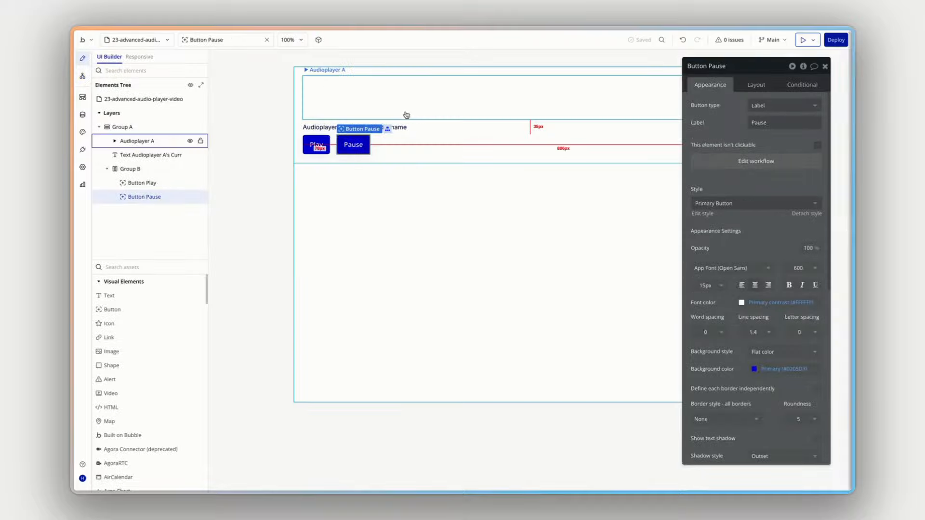
{"action": "left_click", "coordinate": [406, 115]}
{"action": "scroll", "coordinate": [791, 289], "scroll_direction": "down", "scroll_amount": 10}
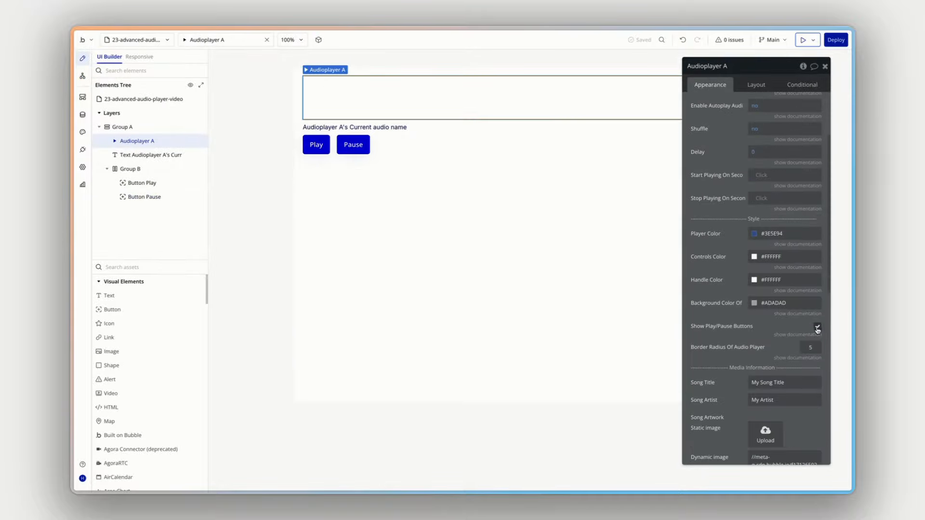
{"action": "left_click", "coordinate": [817, 328]}
{"action": "left_click", "coordinate": [804, 40]}
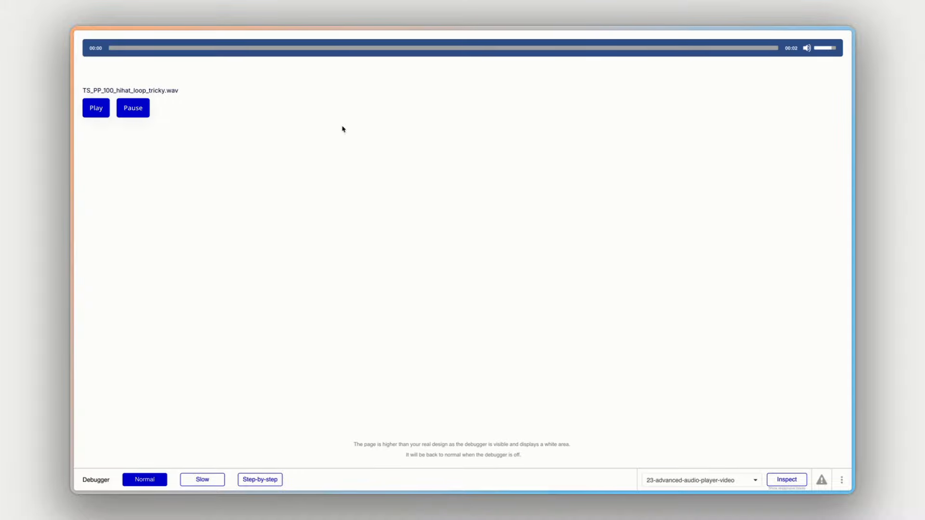
{"action": "left_click", "coordinate": [95, 109]}
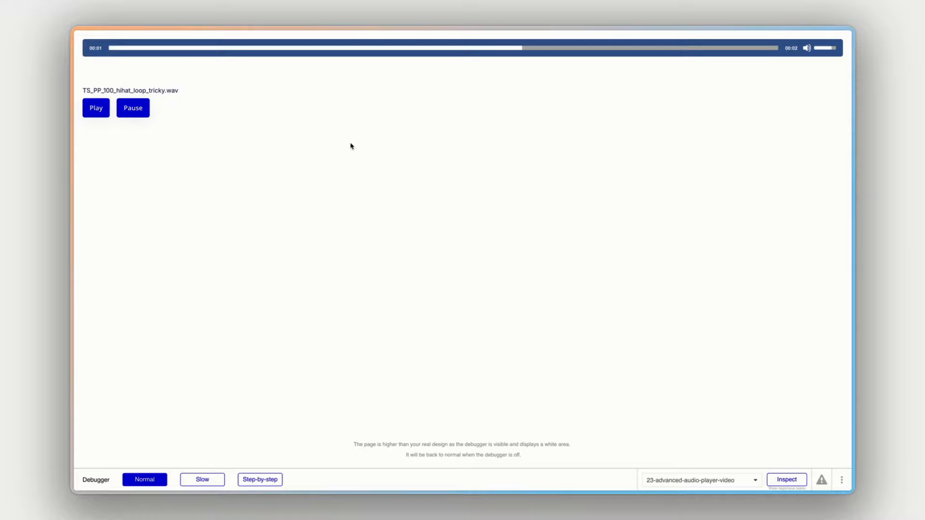
{"action": "key", "text": "ctrl+Tab"}
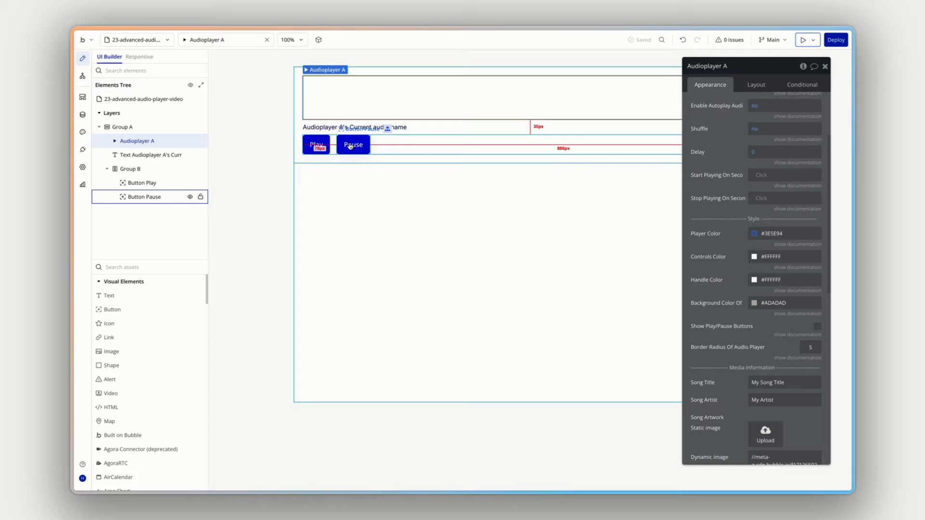
{"action": "left_click", "coordinate": [817, 327]}
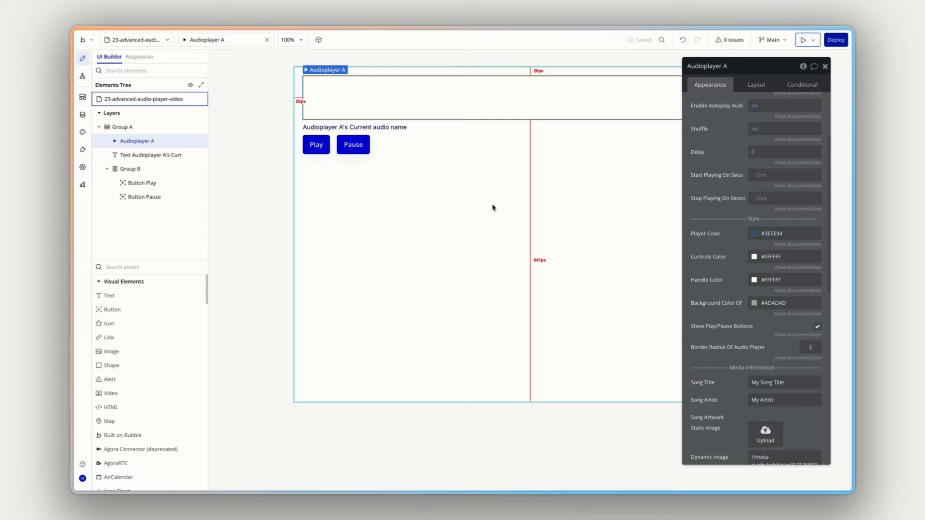
{"action": "scroll", "coordinate": [746, 295], "scroll_direction": "up", "scroll_amount": 2}
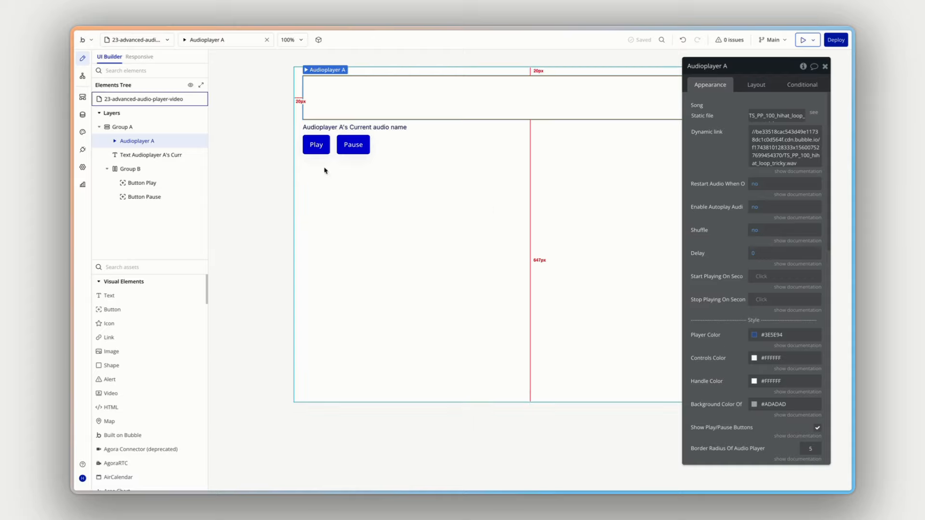
- Review the Audio data type's fields and its entries under All Audio in the app's database
{"action": "left_click", "coordinate": [82, 114]}
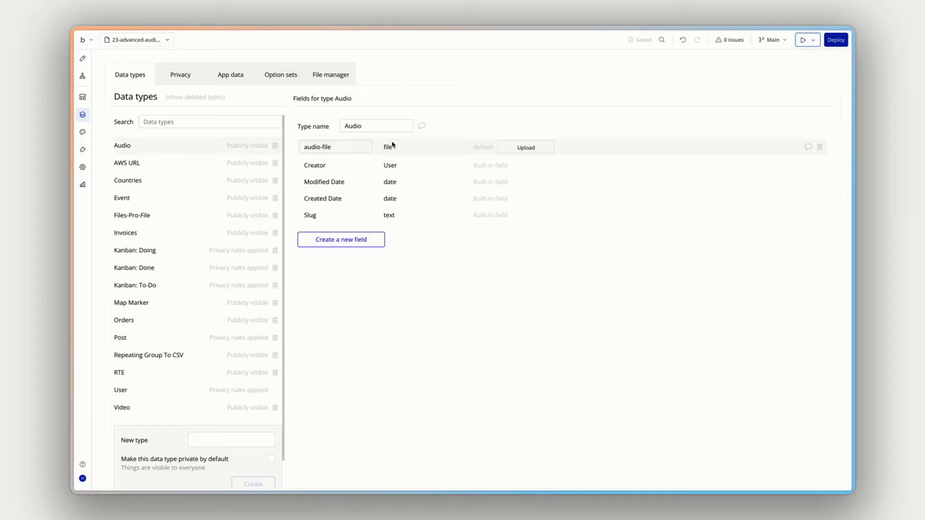
{"action": "left_click", "coordinate": [238, 76]}
{"action": "left_click", "coordinate": [159, 181]}
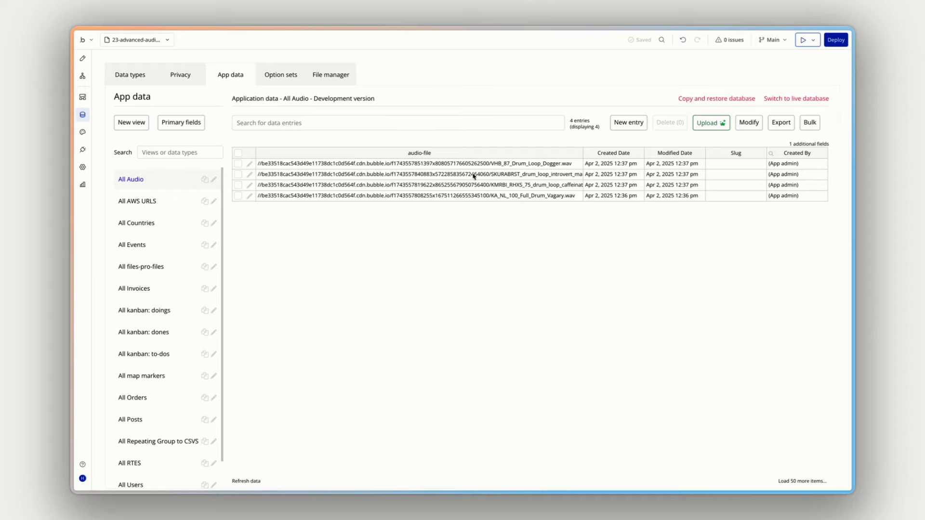
- Add a Repeating Group below the button group inside Group A and turn off its fit width to content option
{"action": "left_click", "coordinate": [82, 59]}
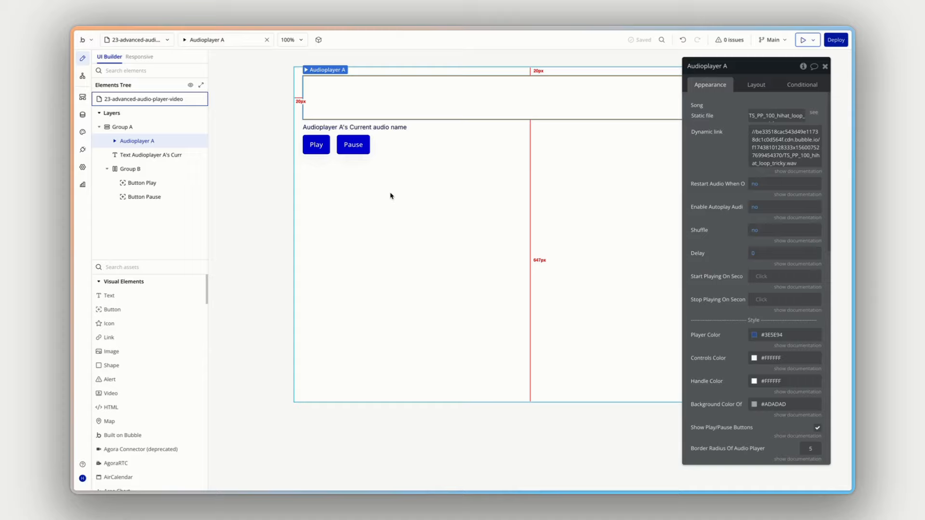
{"action": "left_click", "coordinate": [126, 127]}
{"action": "left_click", "coordinate": [134, 141]}
{"action": "left_click", "coordinate": [133, 155]}
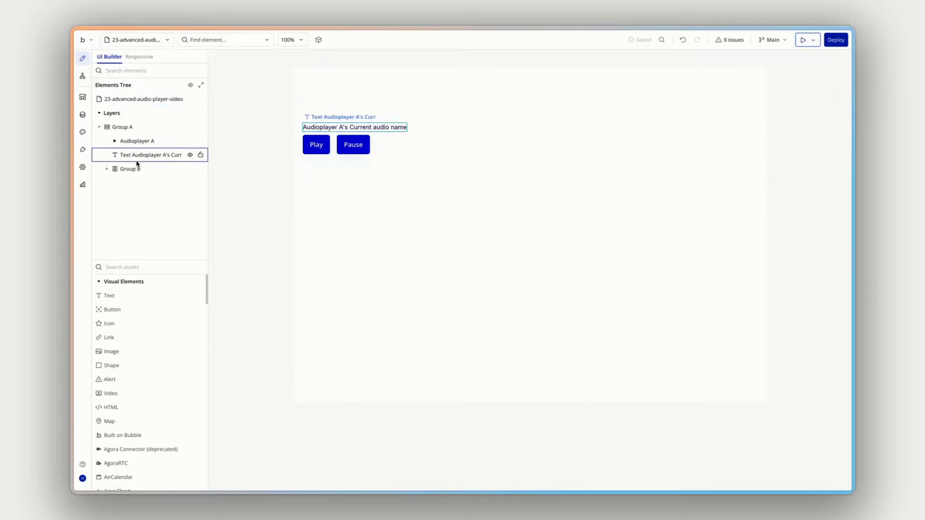
{"action": "left_click", "coordinate": [126, 267]}
{"action": "type", "text": "rep"}
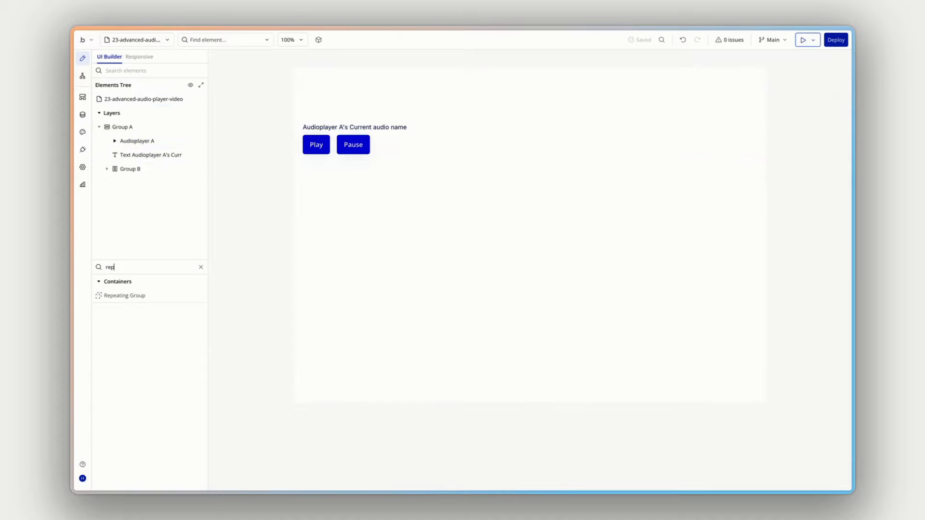
{"action": "left_click_drag", "start_coordinate": [126, 295], "coordinate": [168, 185]}
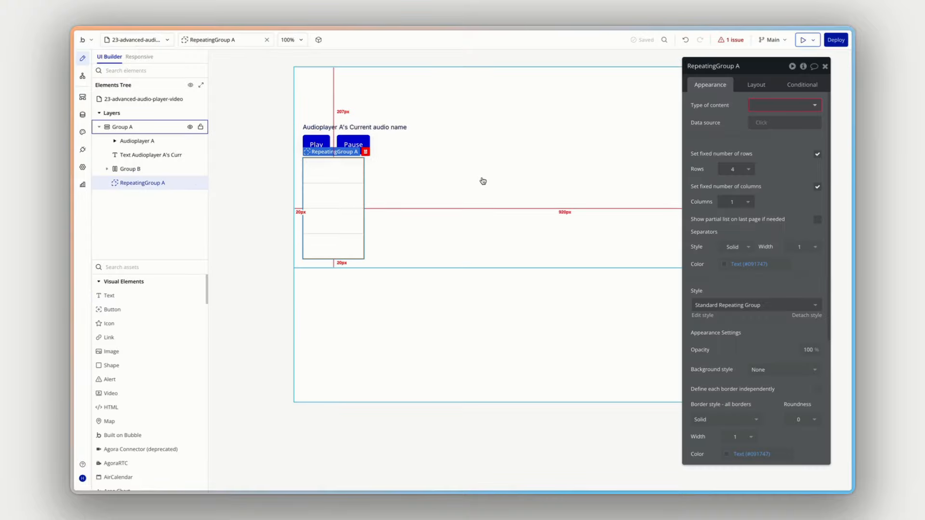
{"action": "left_click", "coordinate": [755, 86]}
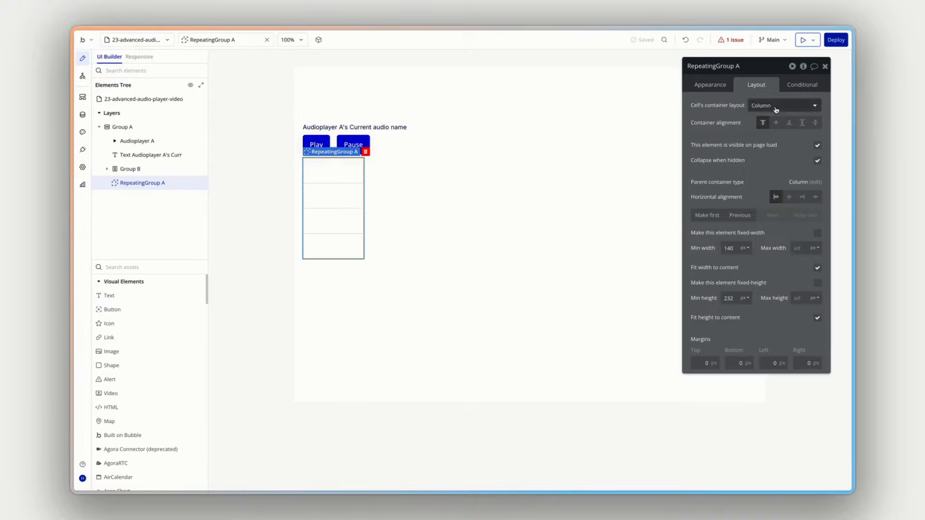
{"action": "left_click", "coordinate": [818, 268]}
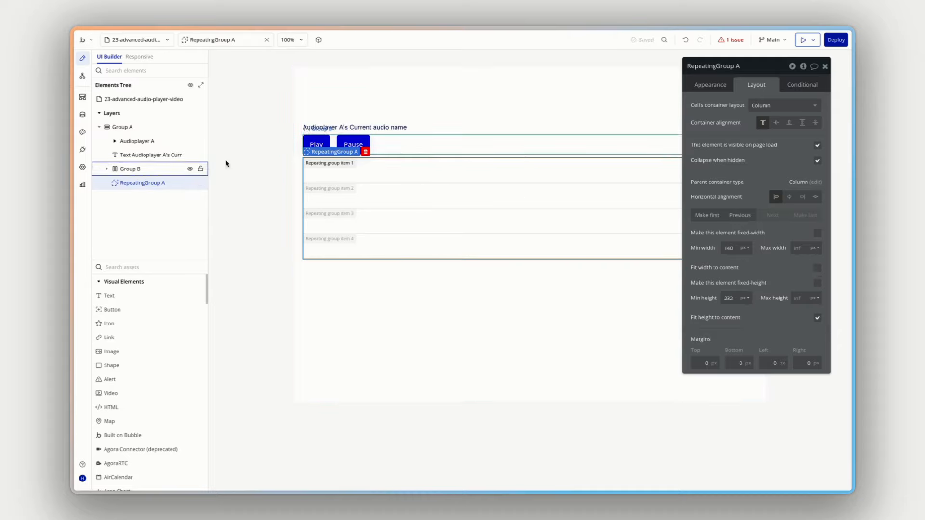
- Set the repeating group's content type to Audio and its data source to a search for Audios without constraints
{"action": "left_click", "coordinate": [712, 85]}
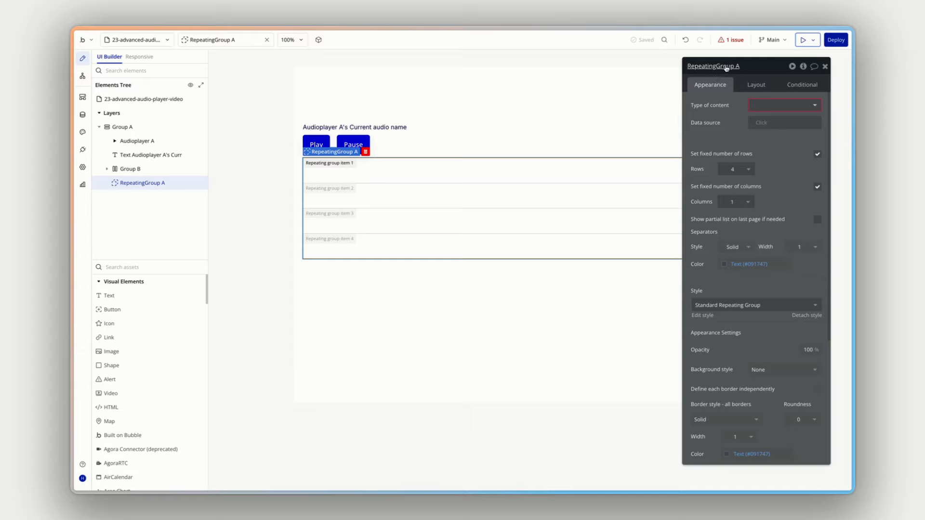
{"action": "left_click", "coordinate": [785, 107]}
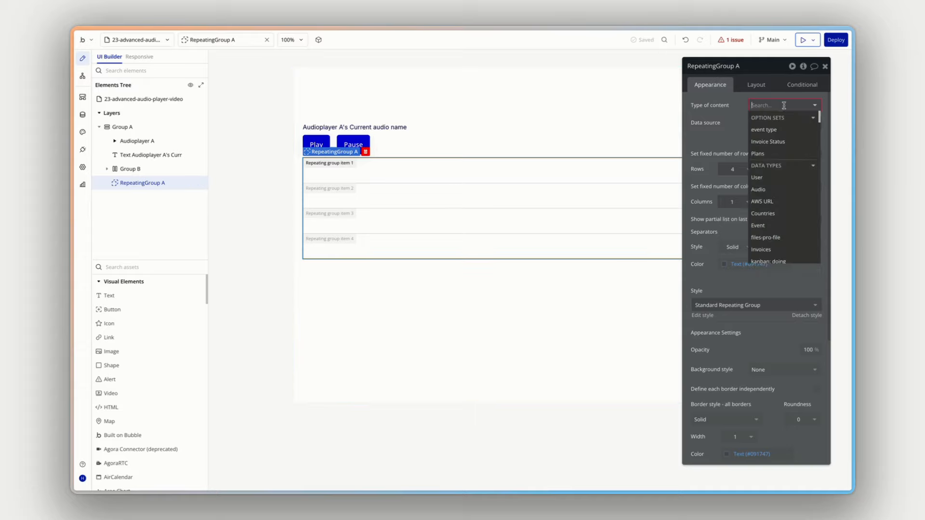
{"action": "left_click", "coordinate": [772, 186]}
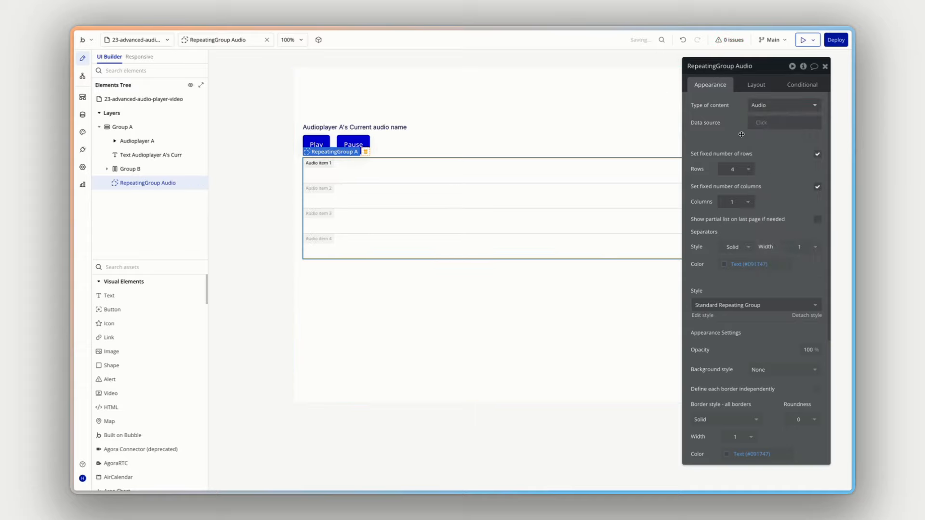
{"action": "left_click", "coordinate": [760, 123]}
{"action": "left_click", "coordinate": [765, 169]}
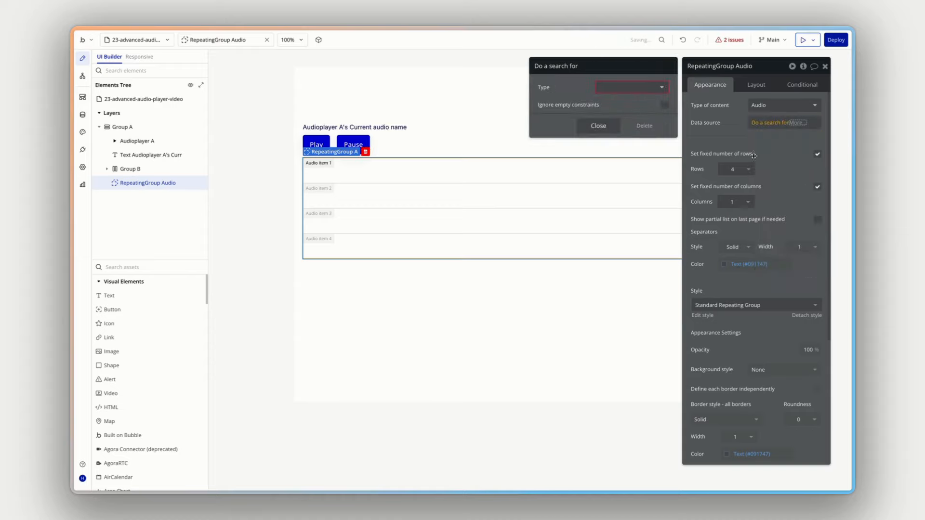
{"action": "left_click", "coordinate": [631, 87]}
{"action": "left_click", "coordinate": [626, 122]}
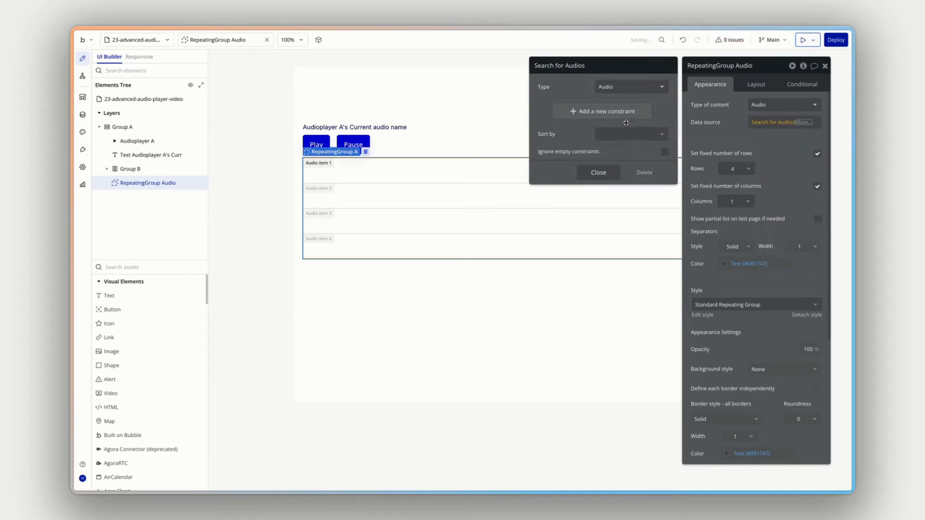
{"action": "left_click", "coordinate": [720, 139]}
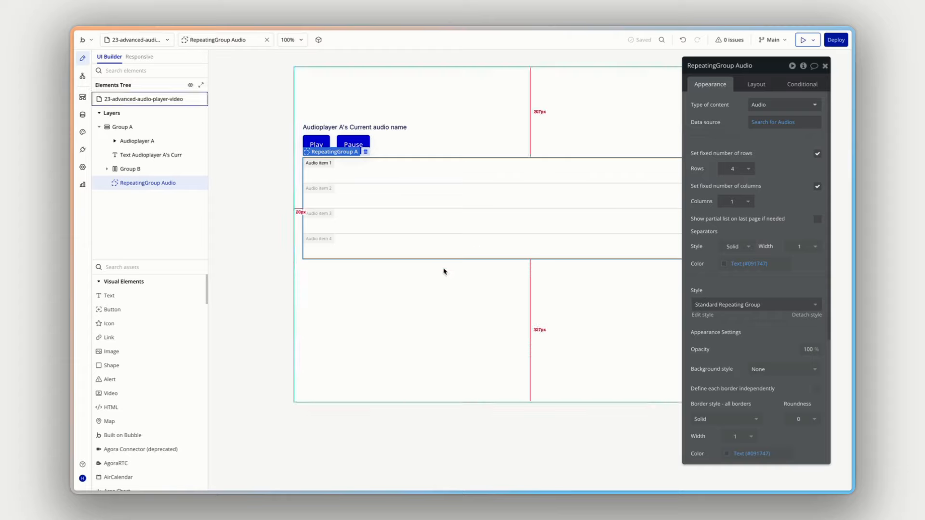
- Add a text element inside the repeating group displaying Current cell's Audio's audio-file's file name
{"action": "left_click_drag", "start_coordinate": [118, 296], "coordinate": [150, 187]}
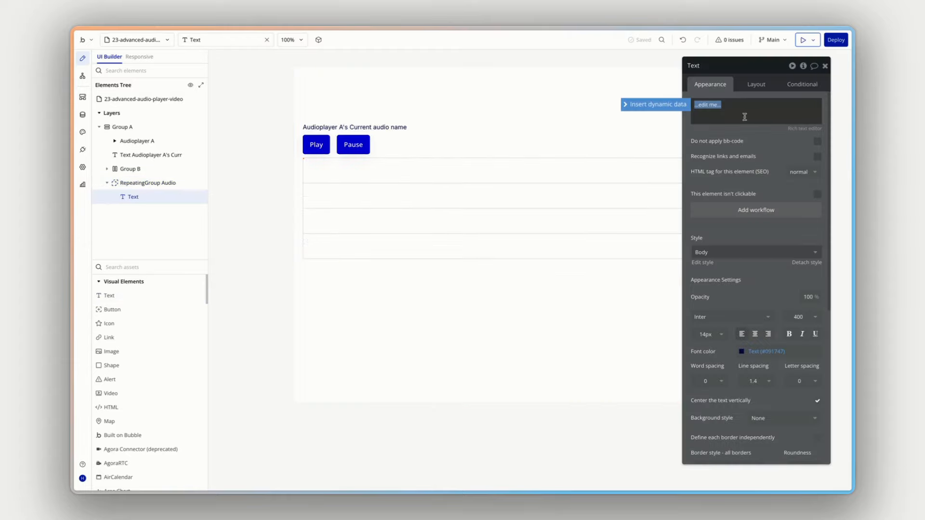
{"action": "left_click", "coordinate": [680, 105]}
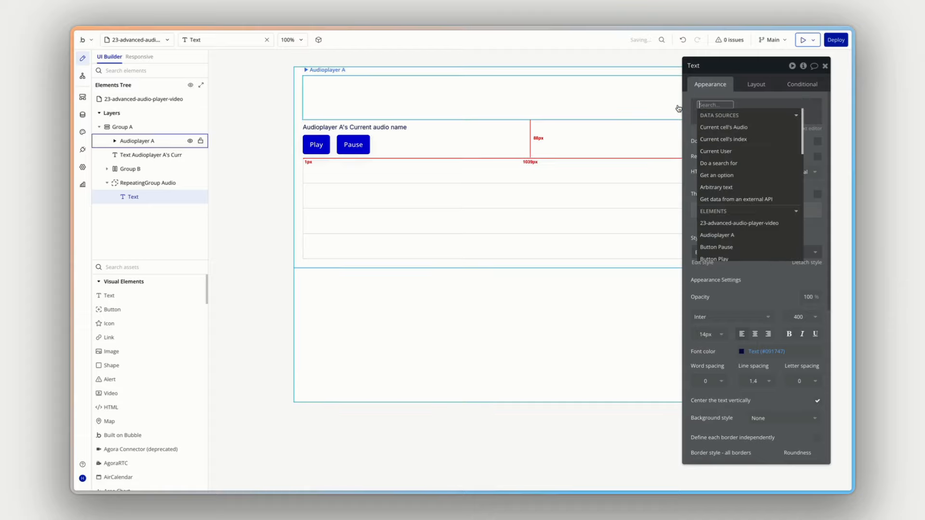
{"action": "left_click", "coordinate": [739, 127]}
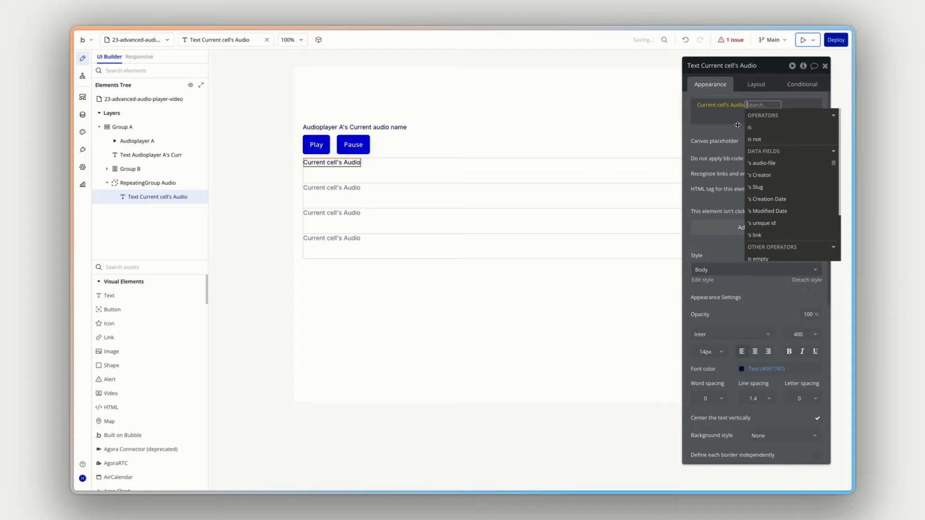
{"action": "left_click", "coordinate": [766, 164]}
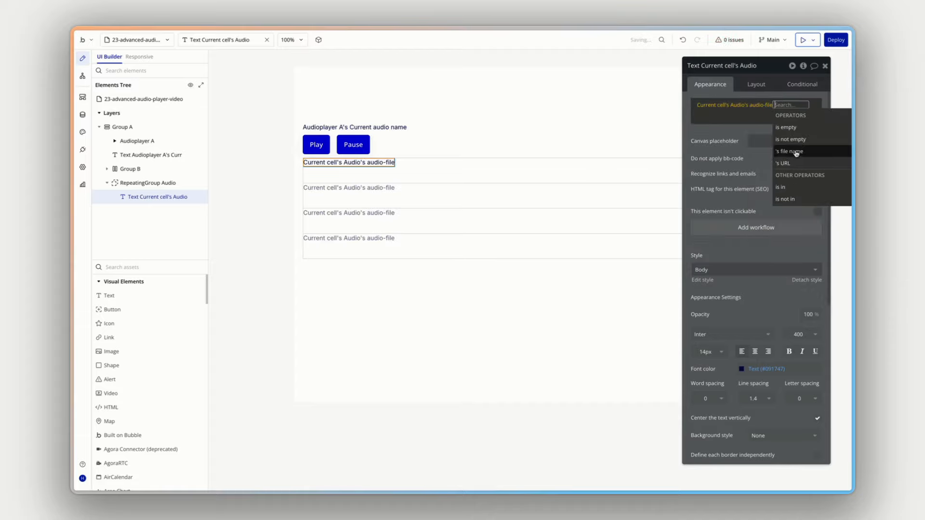
{"action": "left_click", "coordinate": [803, 154]}
{"action": "left_click", "coordinate": [706, 137]}
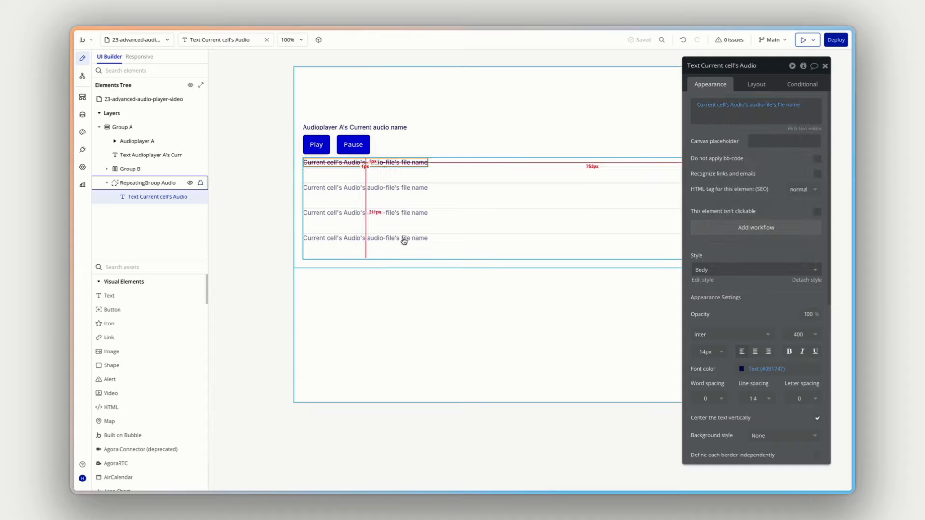
- Preview the page and check the file names listed in the repeating group
{"action": "left_click", "coordinate": [803, 41]}
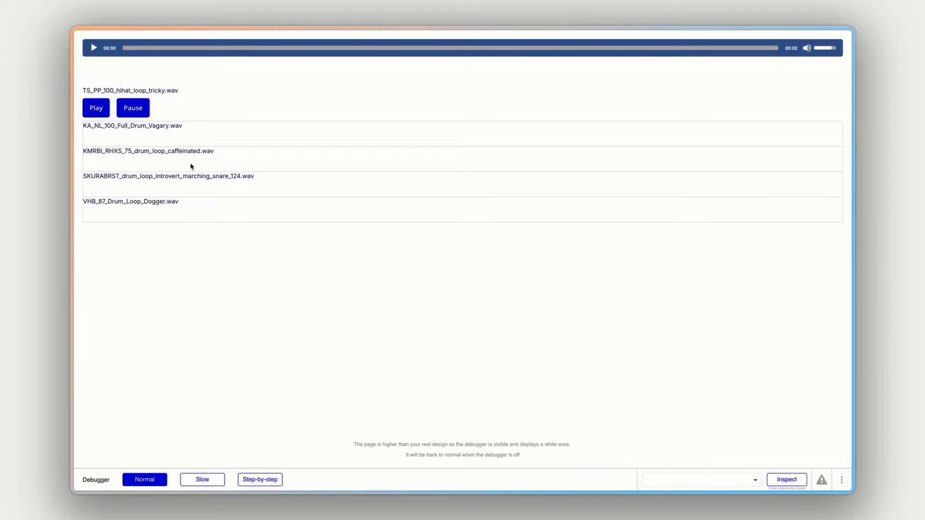
{"action": "triple_click", "coordinate": [248, 175]}
{"action": "left_click", "coordinate": [249, 175]}
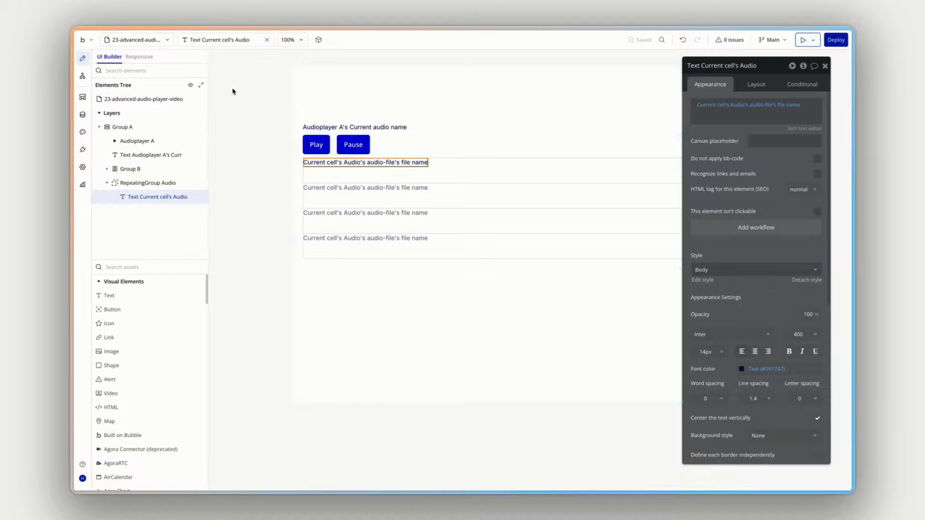
- Create a workflow for clicking the file name text in the repeating group, with the action Play from index Audioplayer A
{"action": "left_click", "coordinate": [440, 298]}
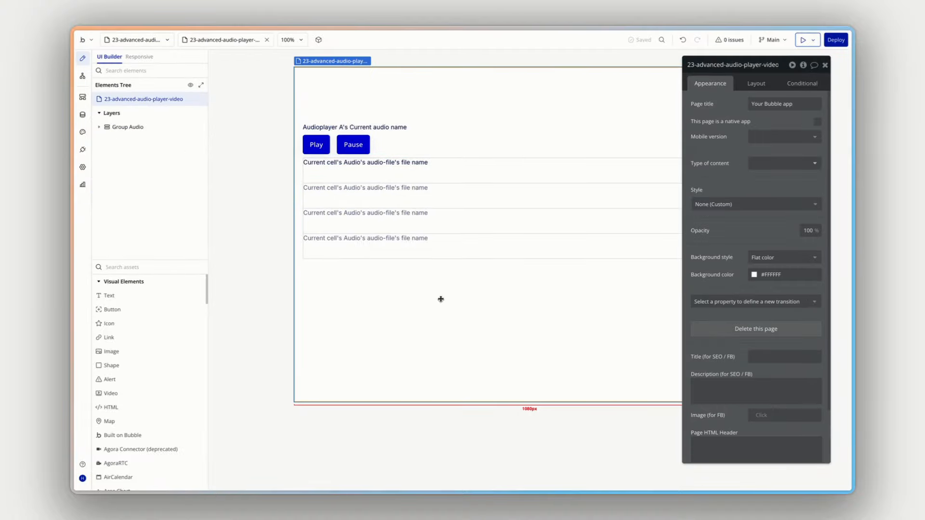
{"action": "left_click", "coordinate": [404, 163]}
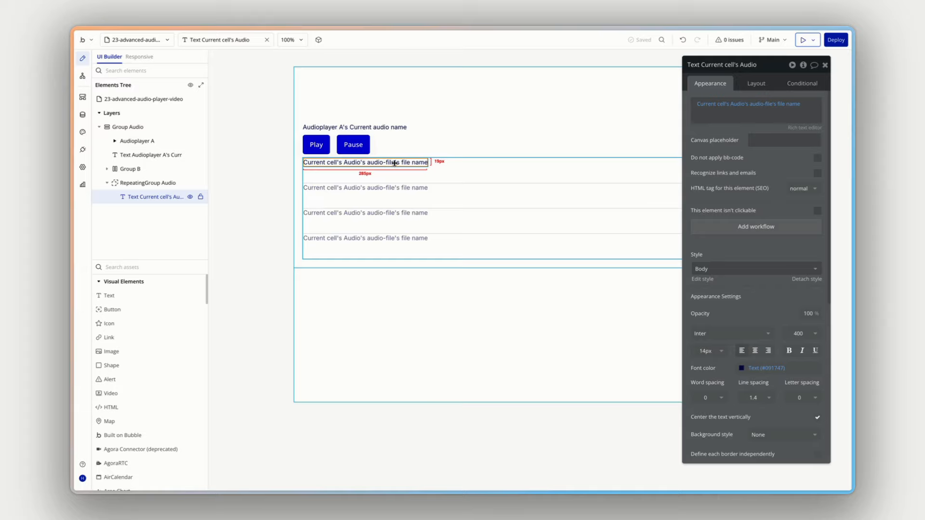
{"action": "left_click", "coordinate": [756, 227]}
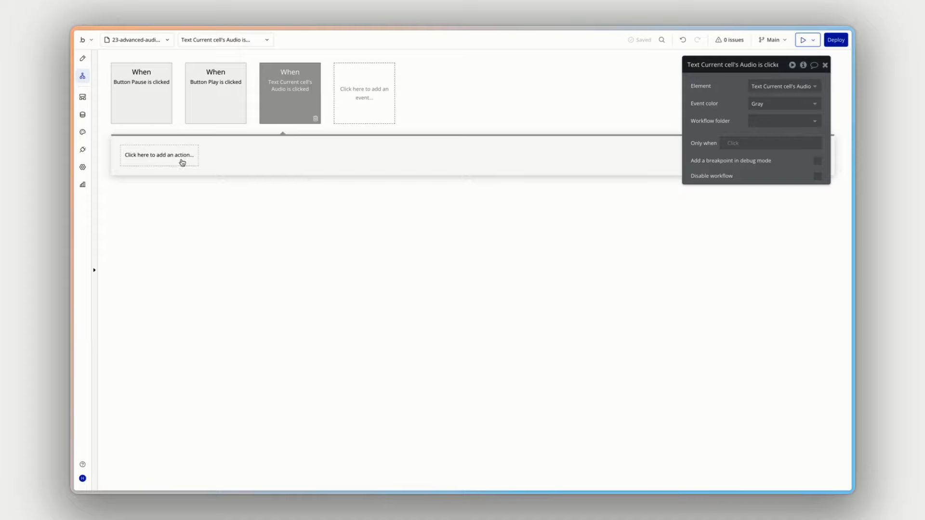
{"action": "left_click", "coordinate": [181, 161]}
{"action": "type", "text": "index"}
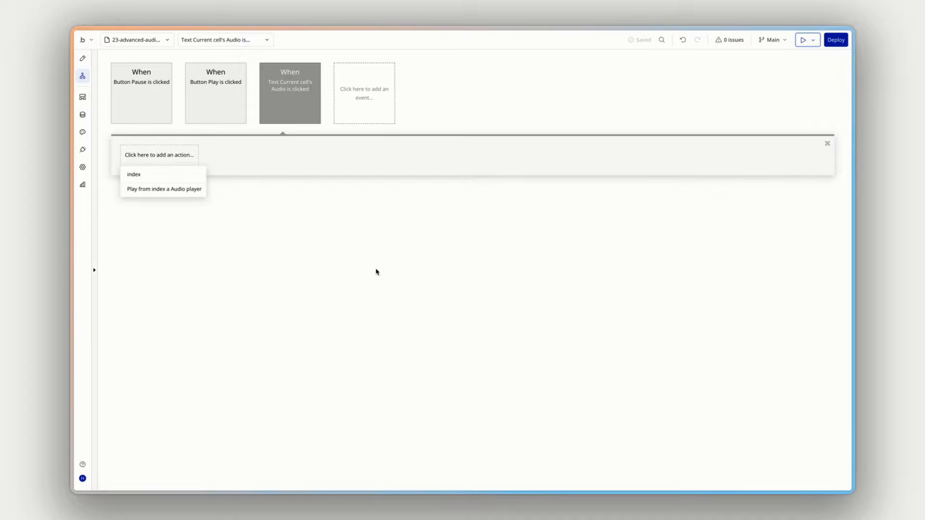
{"action": "left_click", "coordinate": [168, 194]}
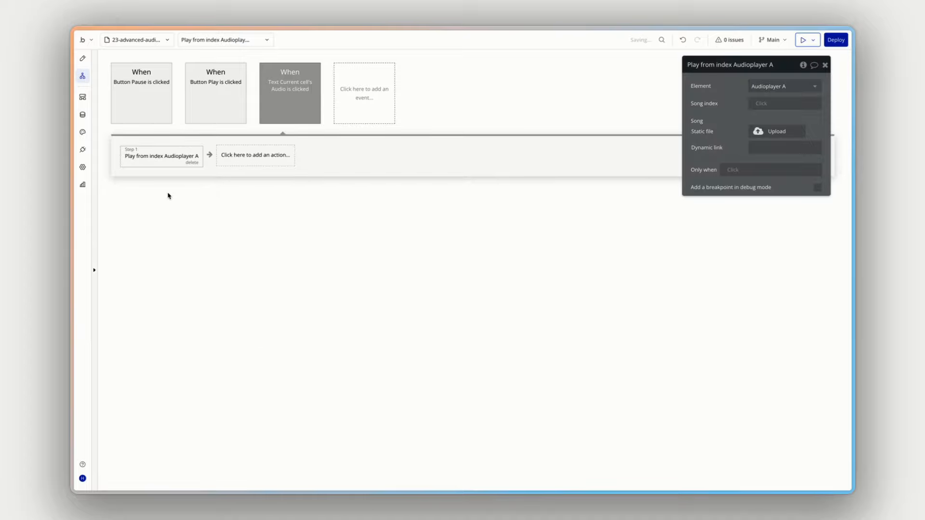
- Set the play action's dynamic link to Current cell's Audio's audio-file's URL
{"action": "left_click", "coordinate": [771, 148]}
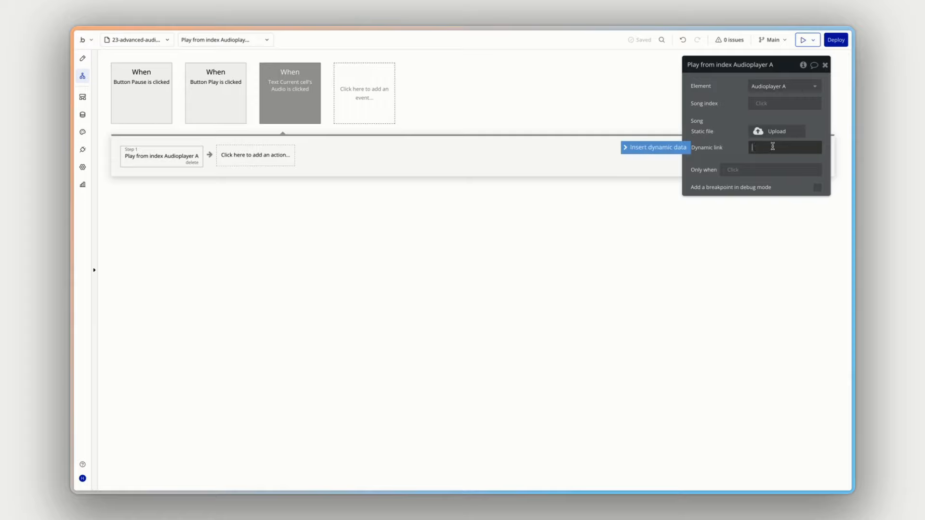
{"action": "left_click", "coordinate": [670, 150]}
{"action": "left_click", "coordinate": [785, 180]}
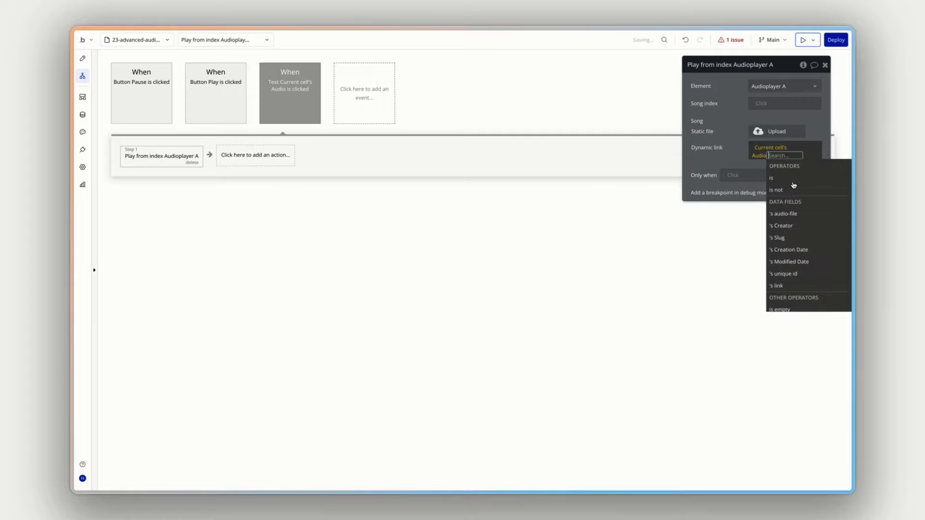
{"action": "left_click", "coordinate": [793, 215]}
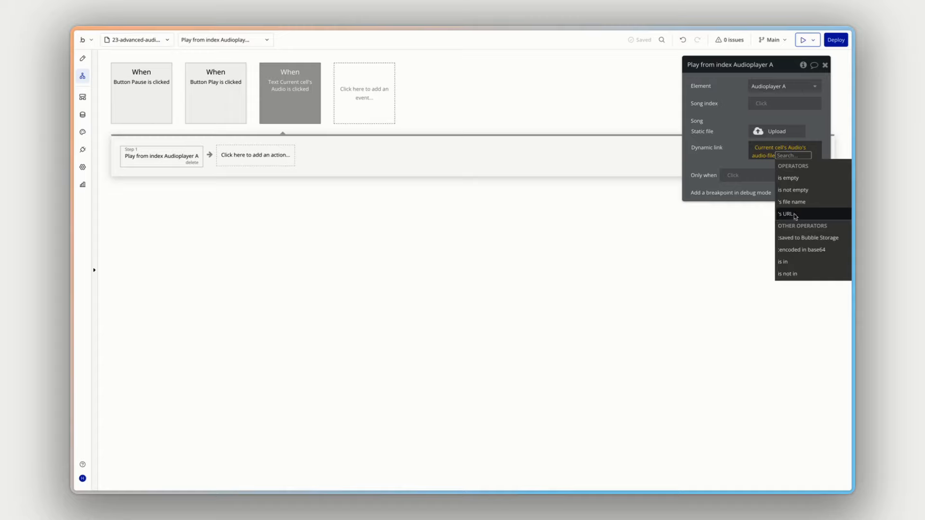
{"action": "left_click", "coordinate": [795, 216]}
{"action": "left_click", "coordinate": [731, 155]}
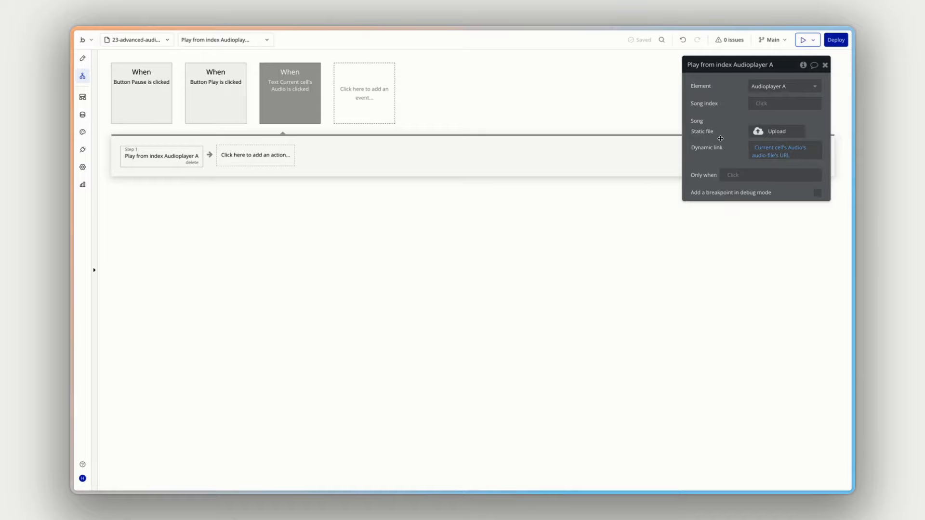
- Test playing and pausing the initially loaded track with the Play and Pause buttons in the page preview
{"action": "left_click", "coordinate": [763, 86]}
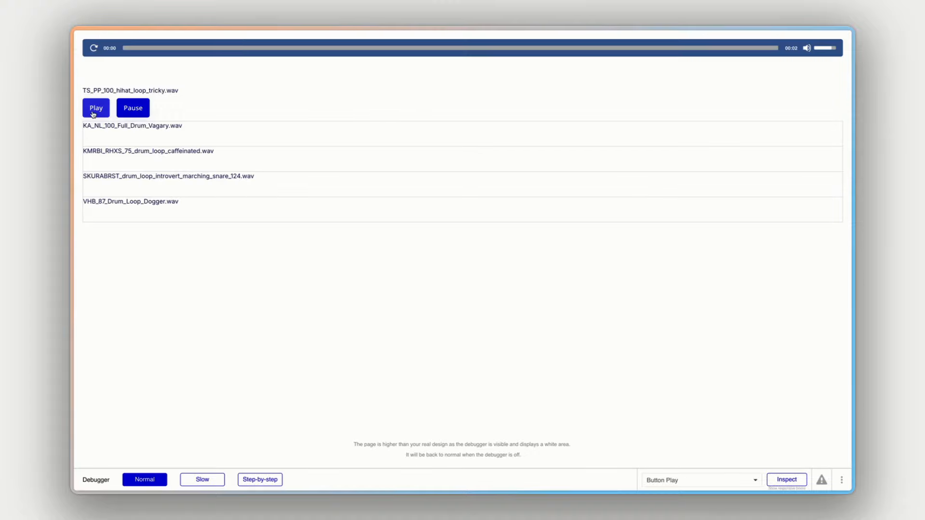
{"action": "left_click", "coordinate": [95, 111]}
{"action": "left_click_drag", "start_coordinate": [120, 91], "coordinate": [170, 92]}
{"action": "left_click", "coordinate": [135, 109]}
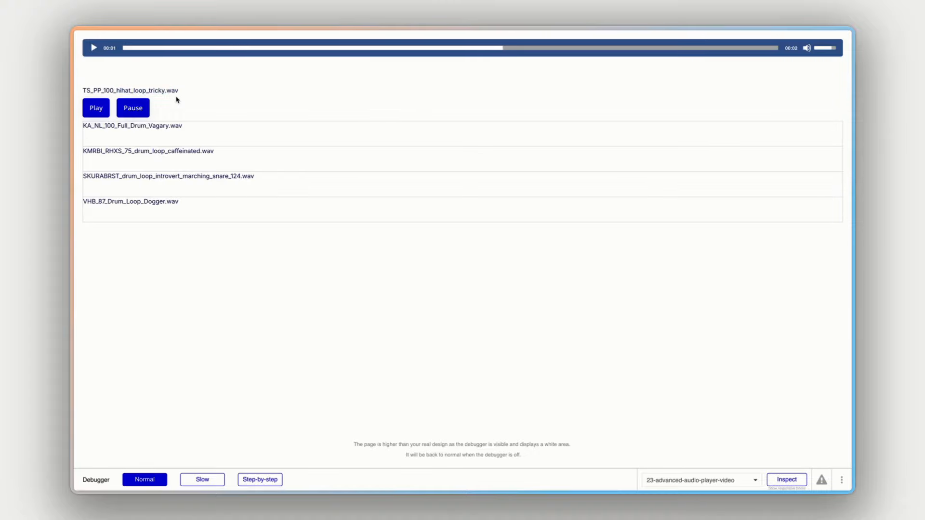
- Test playing each listed track from the repeating group, pause playback, and check the current audio name above the buttons
{"action": "left_click", "coordinate": [156, 154]}
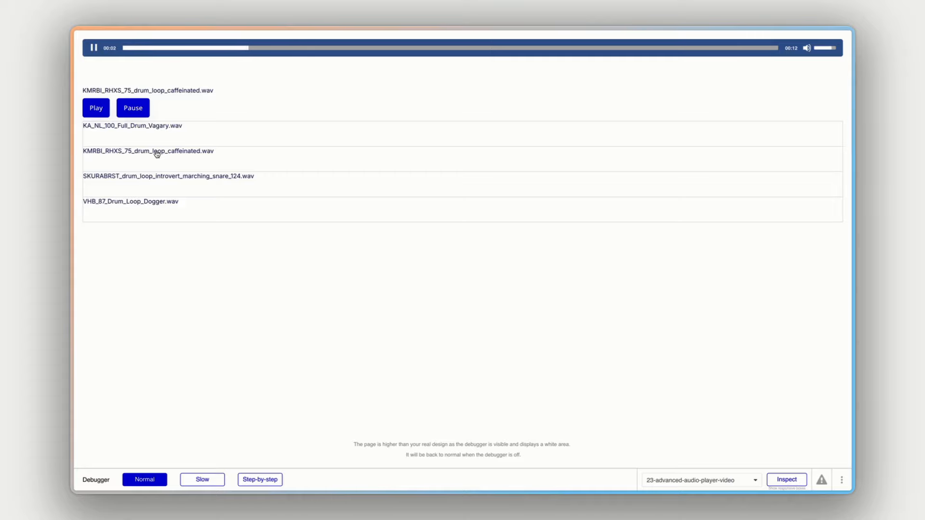
{"action": "left_click", "coordinate": [152, 176]}
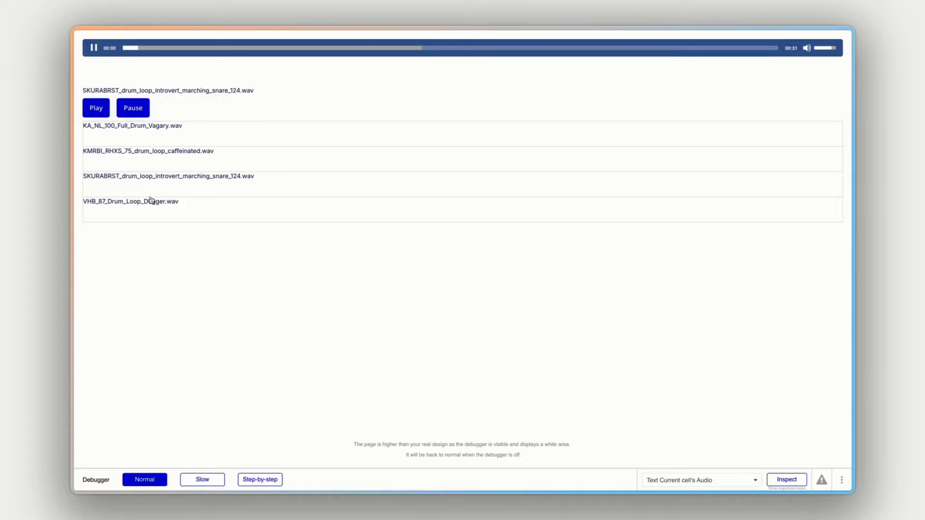
{"action": "left_click", "coordinate": [151, 201]}
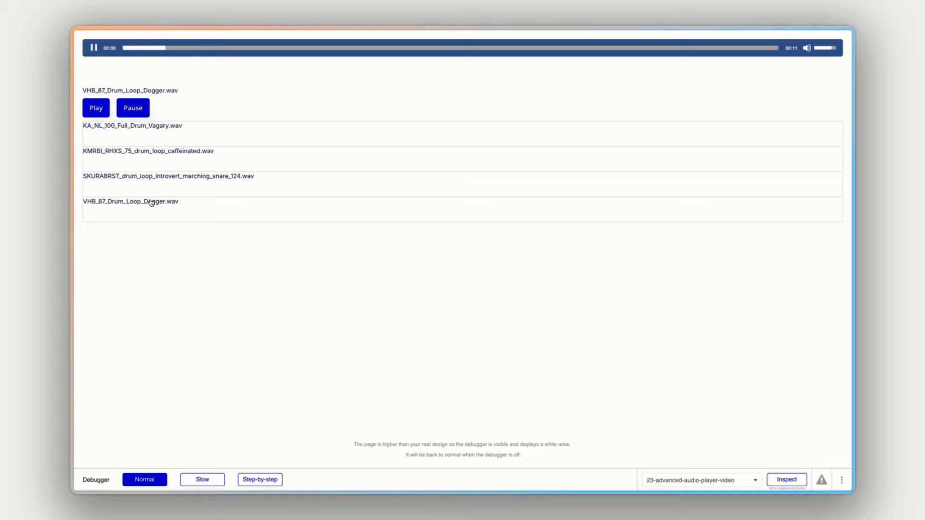
{"action": "left_click", "coordinate": [170, 130]}
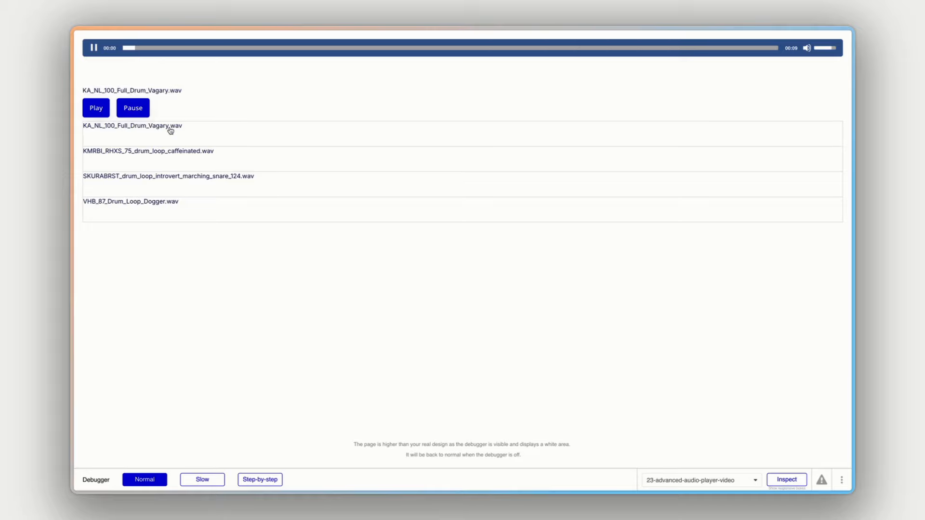
{"action": "left_click", "coordinate": [133, 107]}
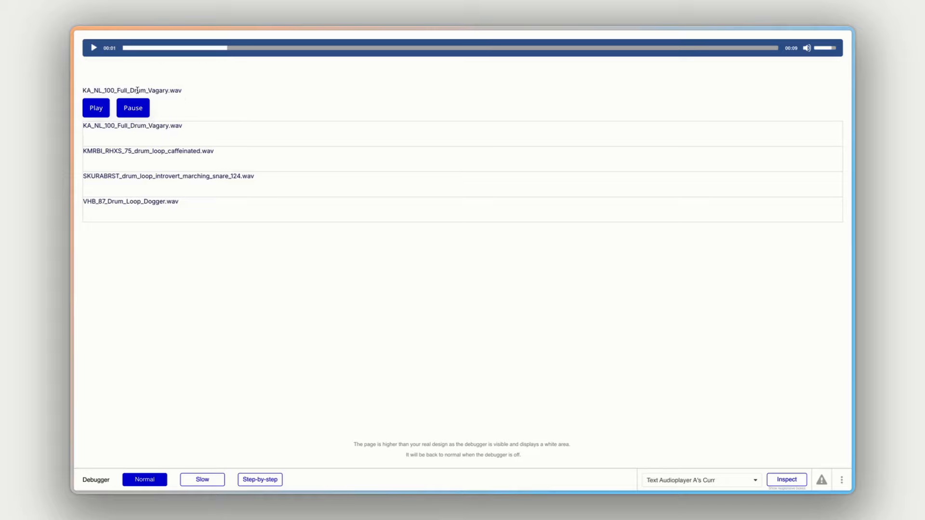
{"action": "left_click_drag", "start_coordinate": [94, 90], "coordinate": [184, 93]}
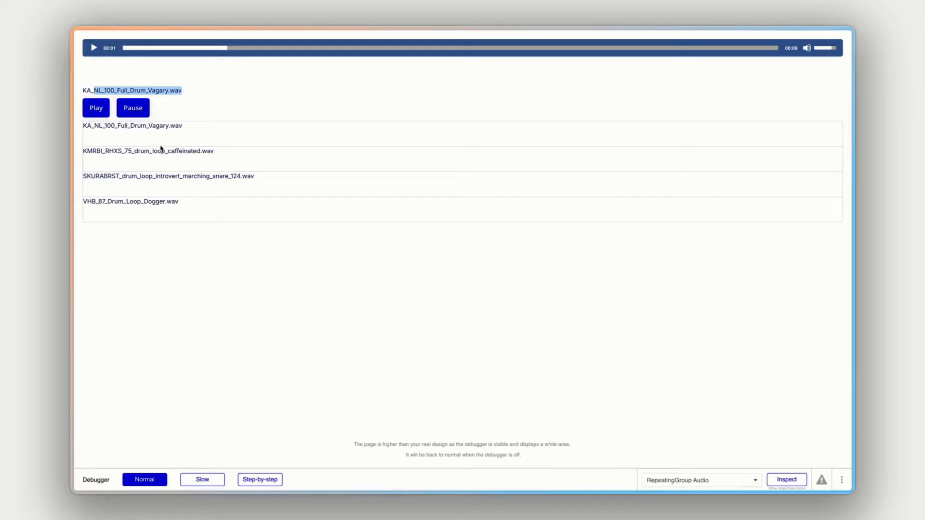
{"action": "left_click", "coordinate": [191, 95]}
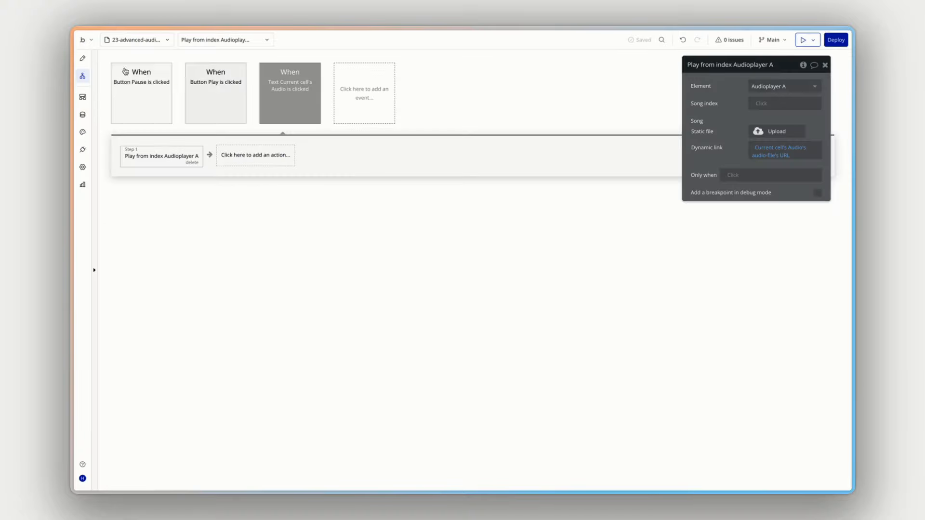
- Review the dynamic expression of the current audio name text in the editor, and switch to the Advanced Audio Player demo page
{"action": "left_click", "coordinate": [82, 58]}
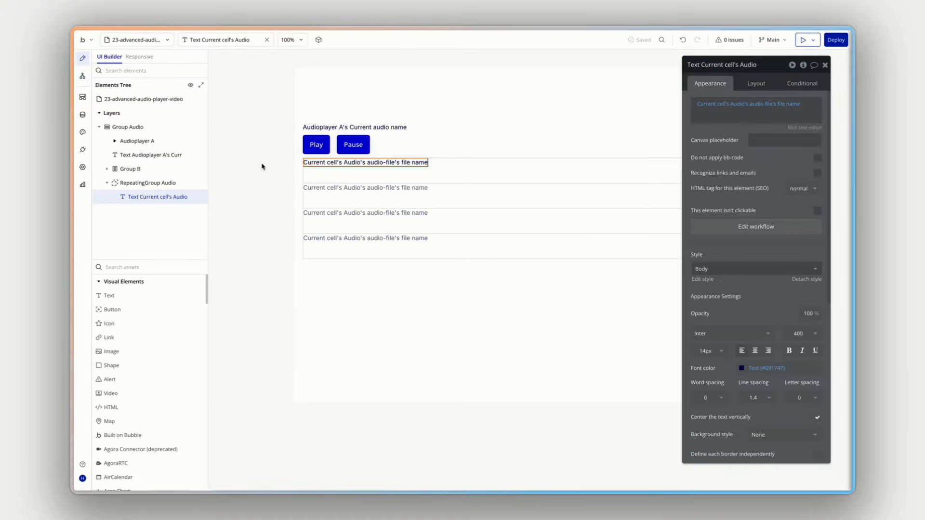
{"action": "left_click", "coordinate": [352, 126]}
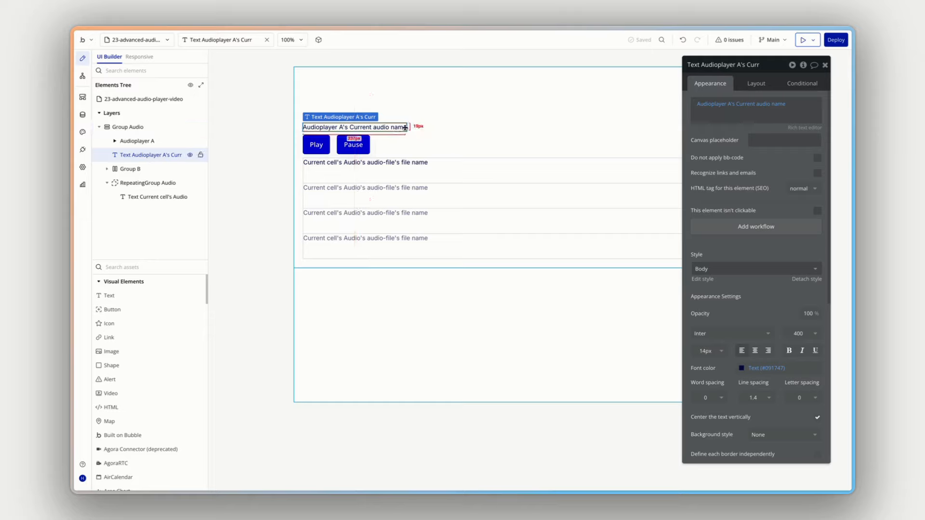
{"action": "left_click", "coordinate": [752, 105]}
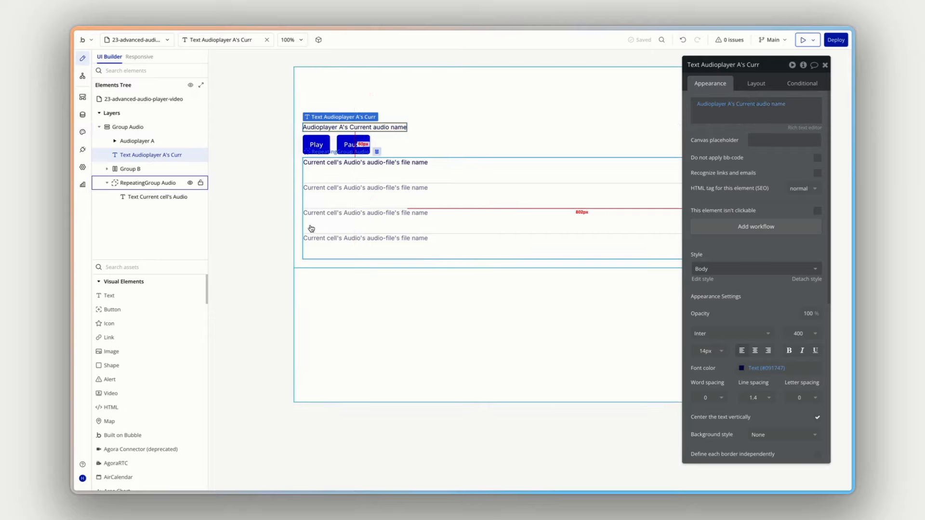
{"action": "key", "text": "super+r"}
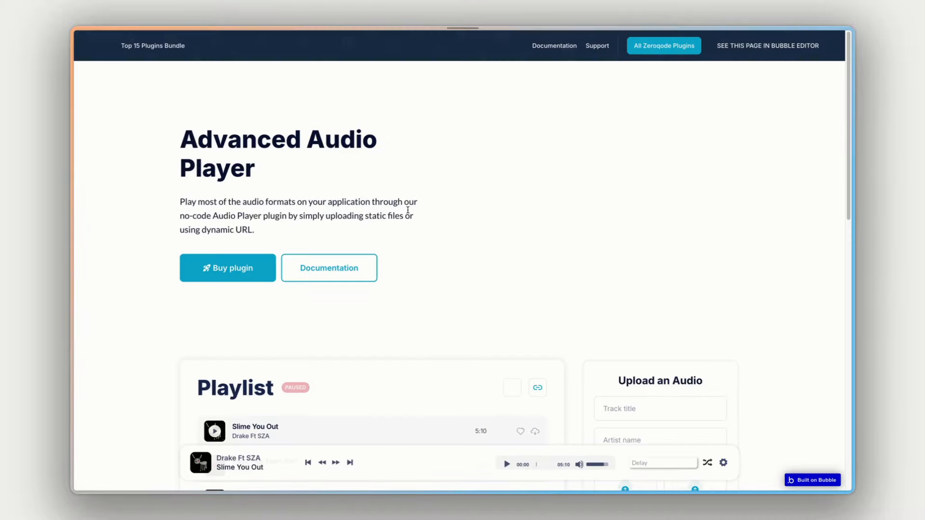
- Examine the playlist and the bottom player bar on the Advanced Audio Player demo page
{"action": "scroll", "coordinate": [408, 211], "scroll_direction": "down", "scroll_amount": 6}
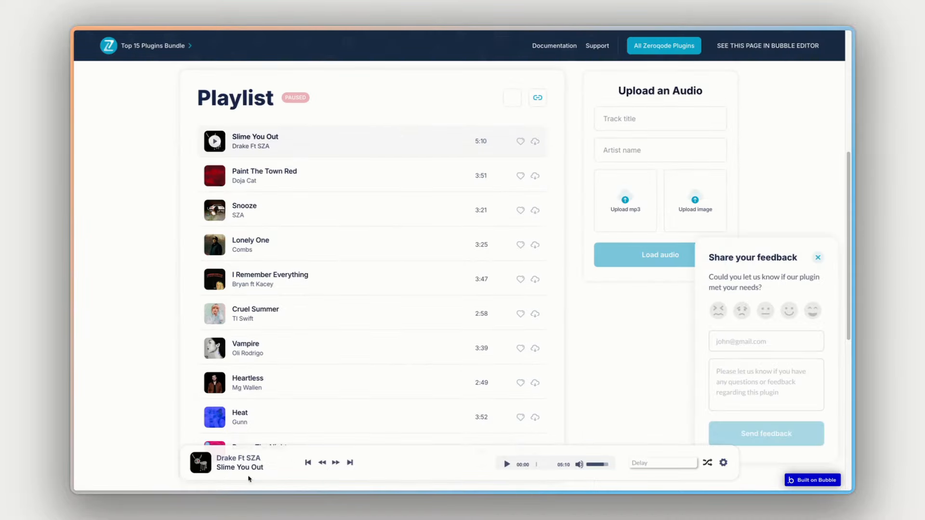
{"action": "scroll", "coordinate": [324, 438], "scroll_direction": "down", "scroll_amount": 1}
{"action": "scroll", "coordinate": [311, 405], "scroll_direction": "up", "scroll_amount": 3}
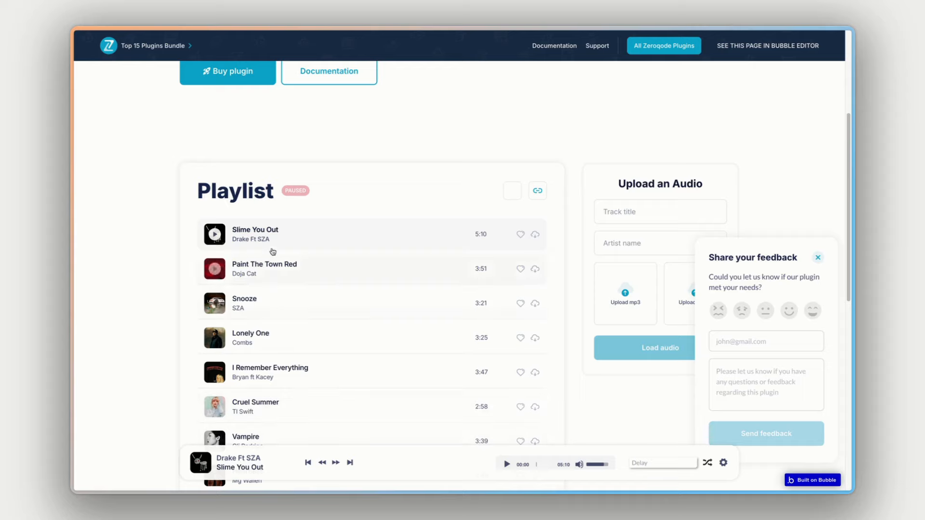
{"action": "scroll", "coordinate": [286, 291], "scroll_direction": "down", "scroll_amount": 1}
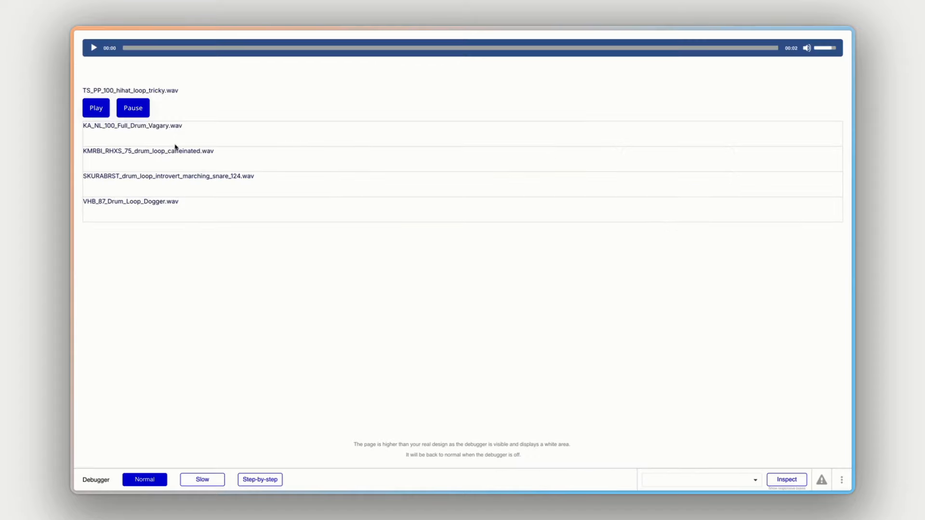
- Return to the page preview, test playing the caffeinated and introvert marching snare tracks from the list, and pause playback
{"action": "left_click", "coordinate": [176, 151]}
{"action": "left_click", "coordinate": [166, 177]}
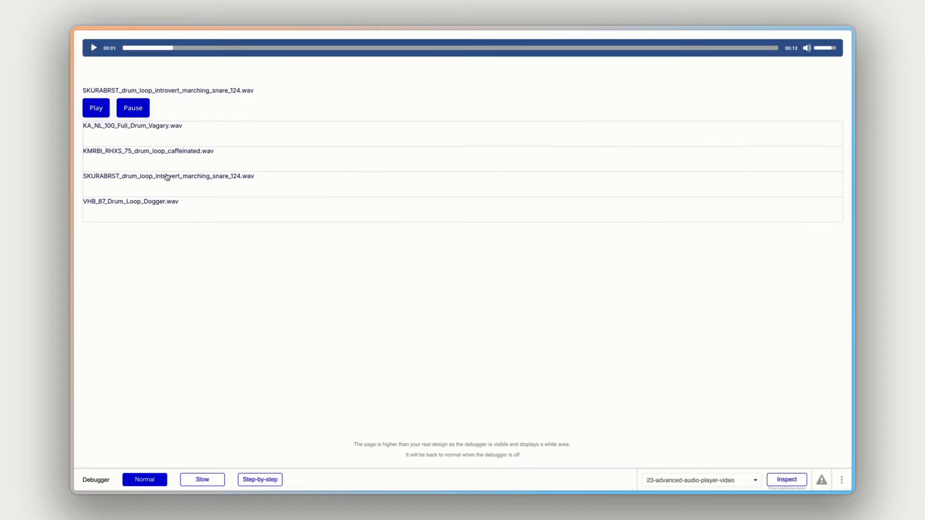
{"action": "left_click", "coordinate": [133, 107]}
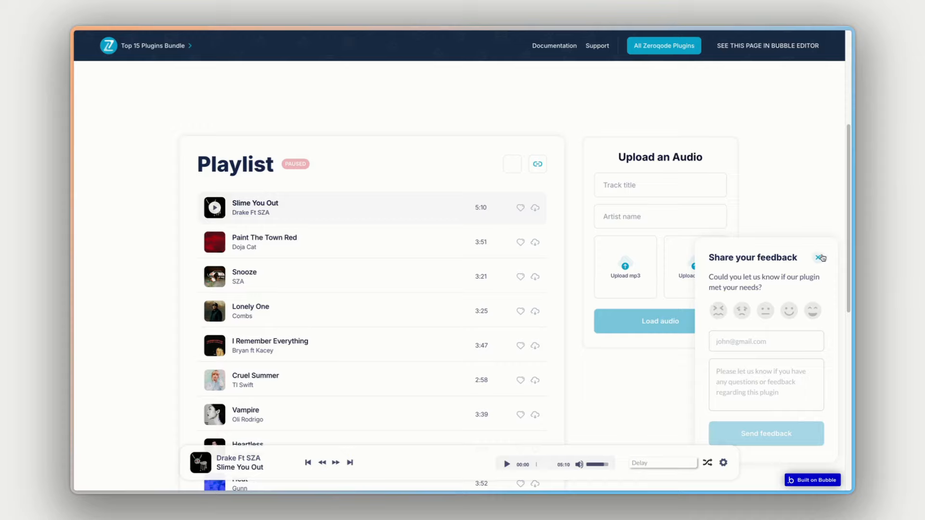
- On the demo page, dismiss the feedback form and examine the playlist, the Upload an Audio form and the player controls
{"action": "scroll", "coordinate": [795, 205], "scroll_direction": "up", "scroll_amount": 5}
{"action": "scroll", "coordinate": [794, 204], "scroll_direction": "down", "scroll_amount": 3}
{"action": "scroll", "coordinate": [793, 202], "scroll_direction": "down", "scroll_amount": 2}
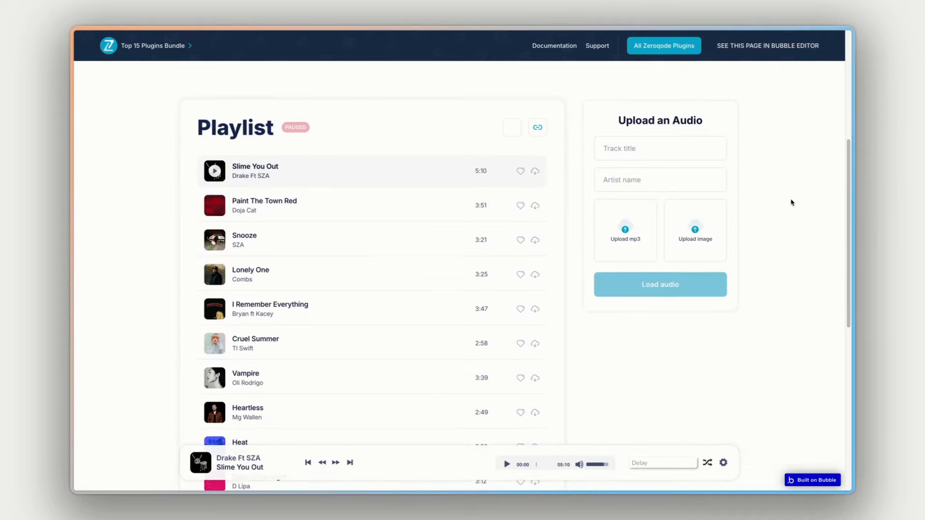
{"action": "scroll", "coordinate": [414, 217], "scroll_direction": "down", "scroll_amount": 1}
{"action": "scroll", "coordinate": [410, 222], "scroll_direction": "down", "scroll_amount": 1}
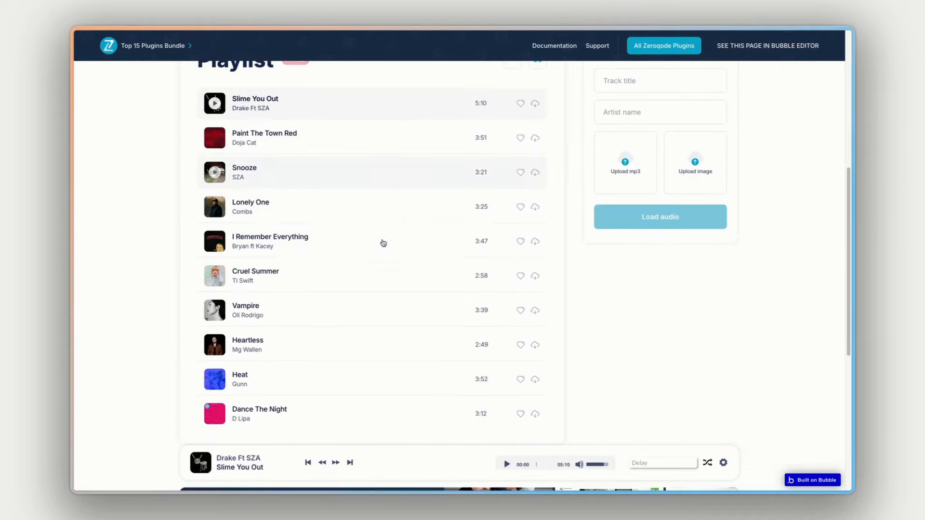
{"action": "scroll", "coordinate": [745, 145], "scroll_direction": "up", "scroll_amount": 1}
{"action": "left_click", "coordinate": [669, 115]}
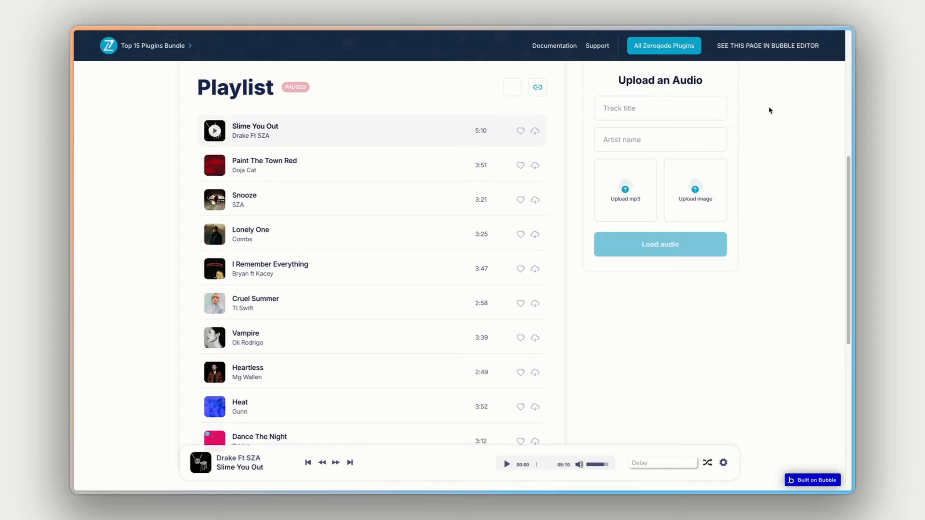
{"action": "scroll", "coordinate": [723, 114], "scroll_direction": "up", "scroll_amount": 1}
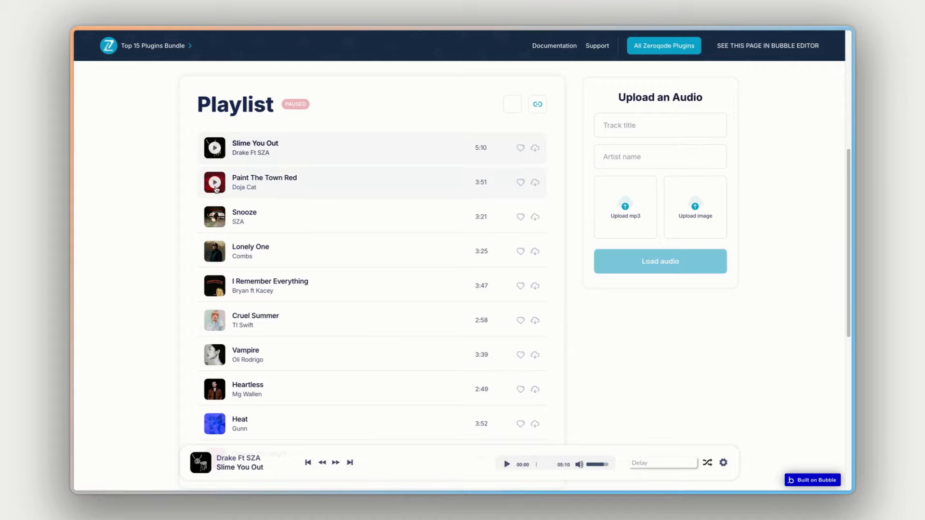
{"action": "scroll", "coordinate": [401, 243], "scroll_direction": "down", "scroll_amount": 3}
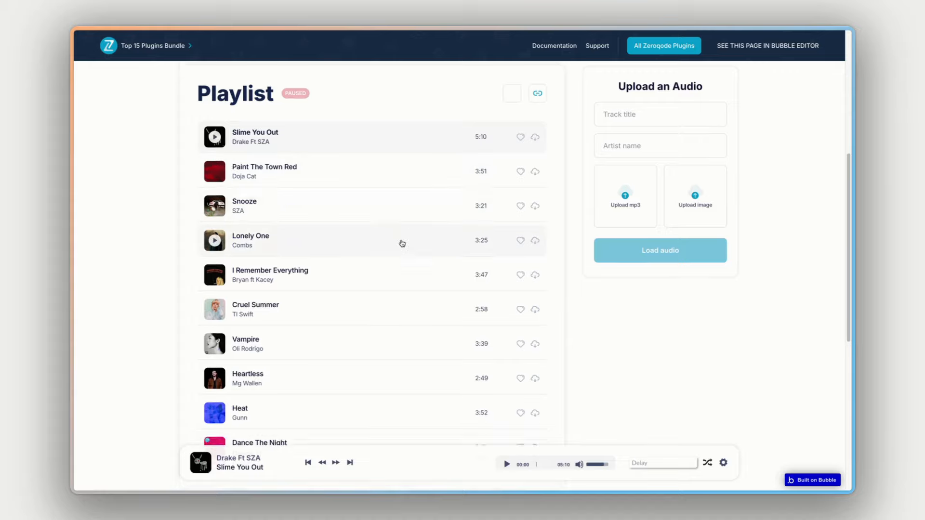
{"action": "scroll", "coordinate": [401, 244], "scroll_direction": "up", "scroll_amount": 3}
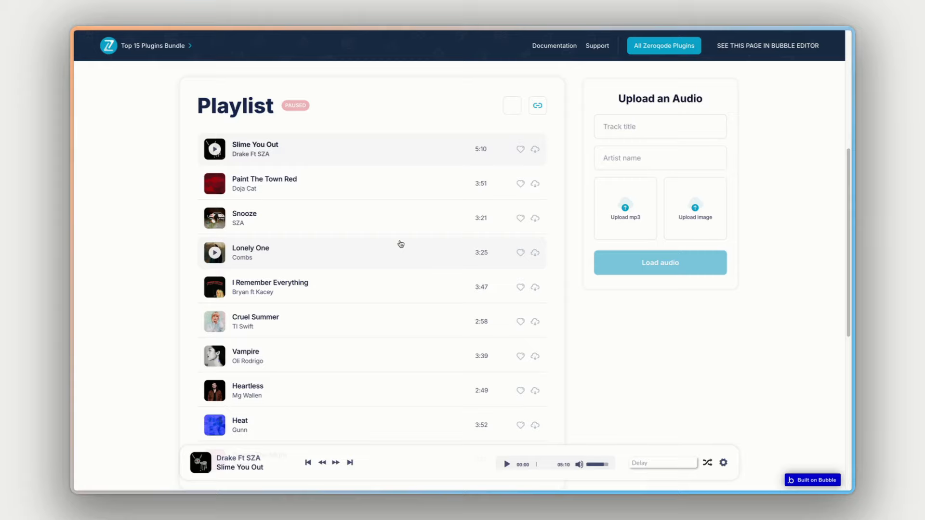
{"action": "scroll", "coordinate": [401, 244], "scroll_direction": "up", "scroll_amount": 1}
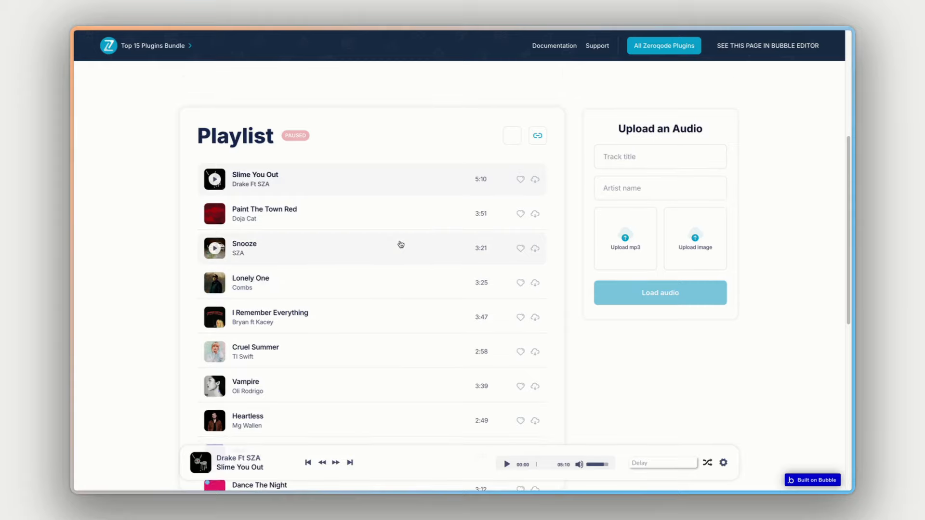